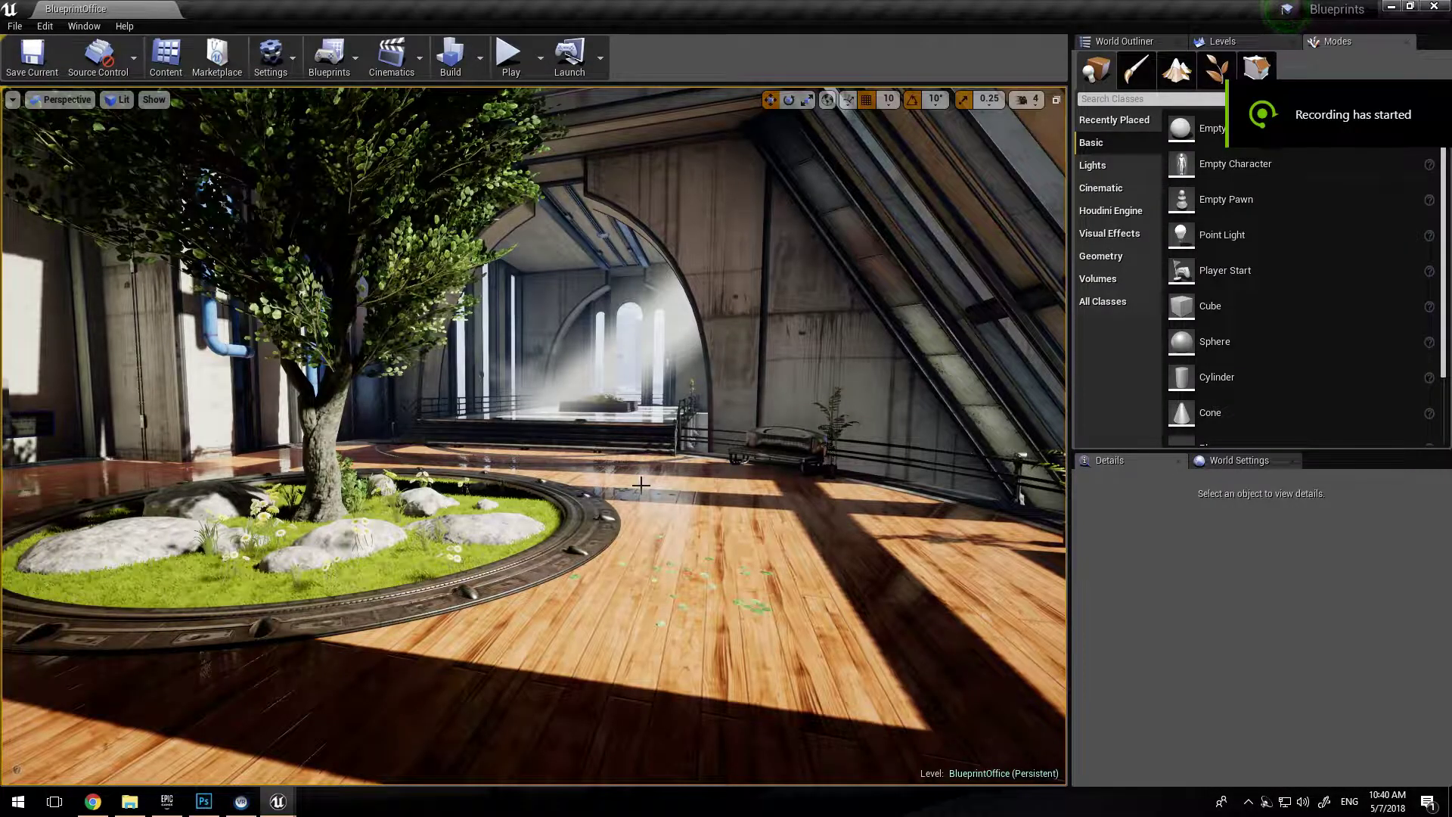
- Look around the office level, examining the wooden floor, the walls and the round tree planter from near and far
right_click_drag(642, 484, 671, 518)
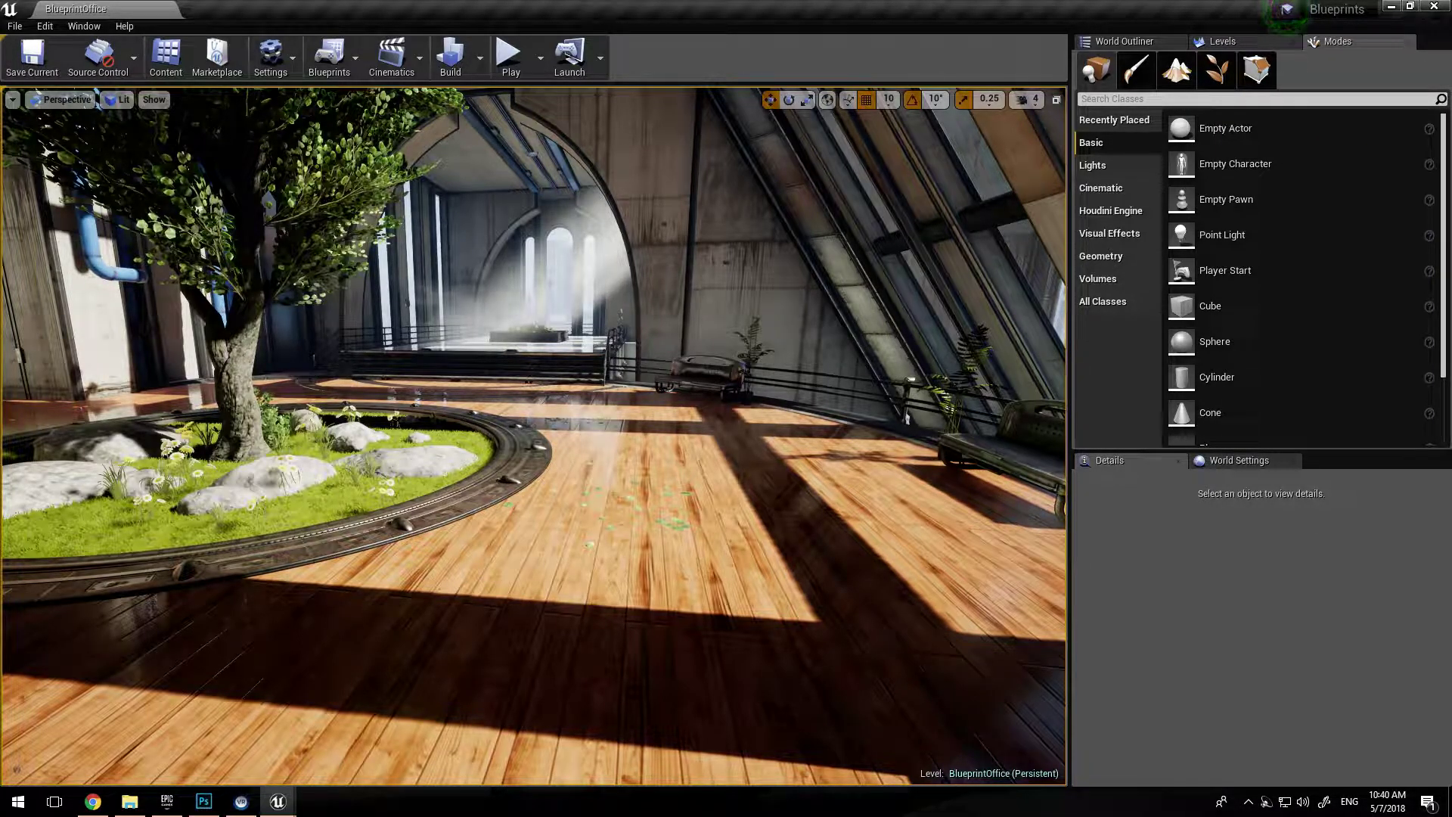
right_click_drag(645, 482, 617, 486)
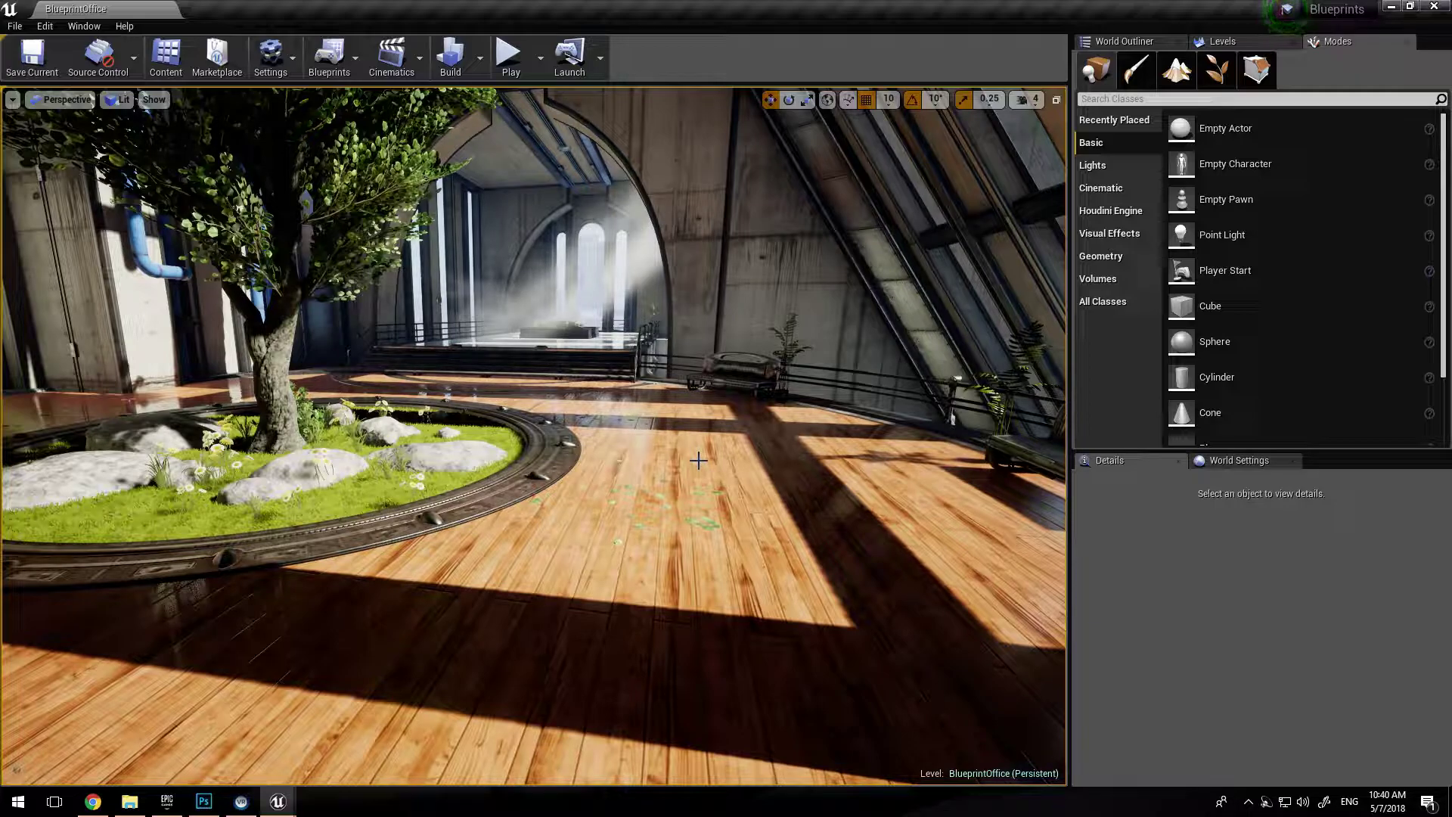
mouse_move(652, 489)
right_mouse_down()
mouse_move(634, 479)
mouse_move(653, 496)
right_mouse_up()
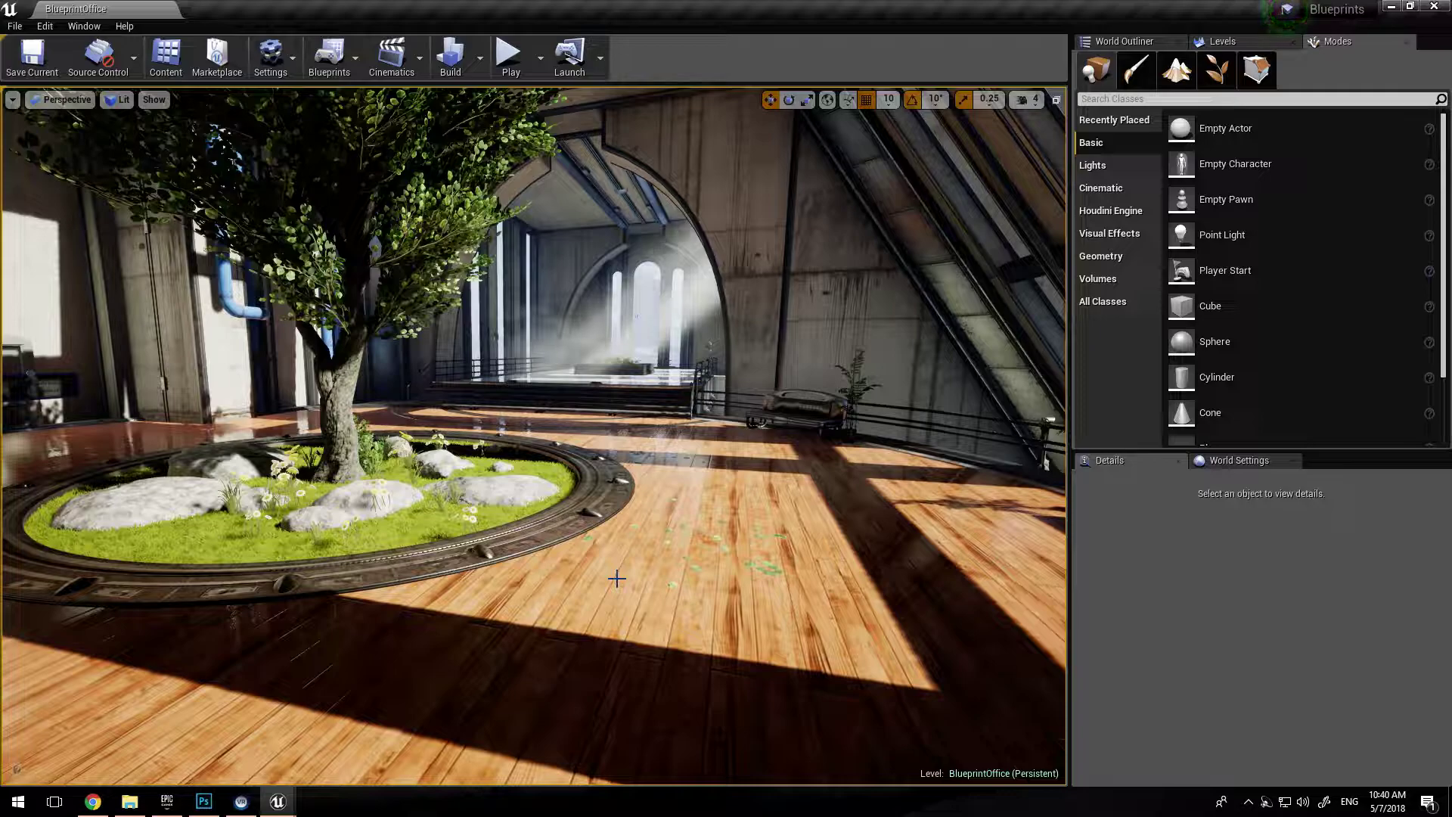
mouse_move(618, 579)
right_mouse_down()
mouse_move(484, 571)
mouse_move(639, 581)
mouse_move(617, 579)
right_mouse_up()
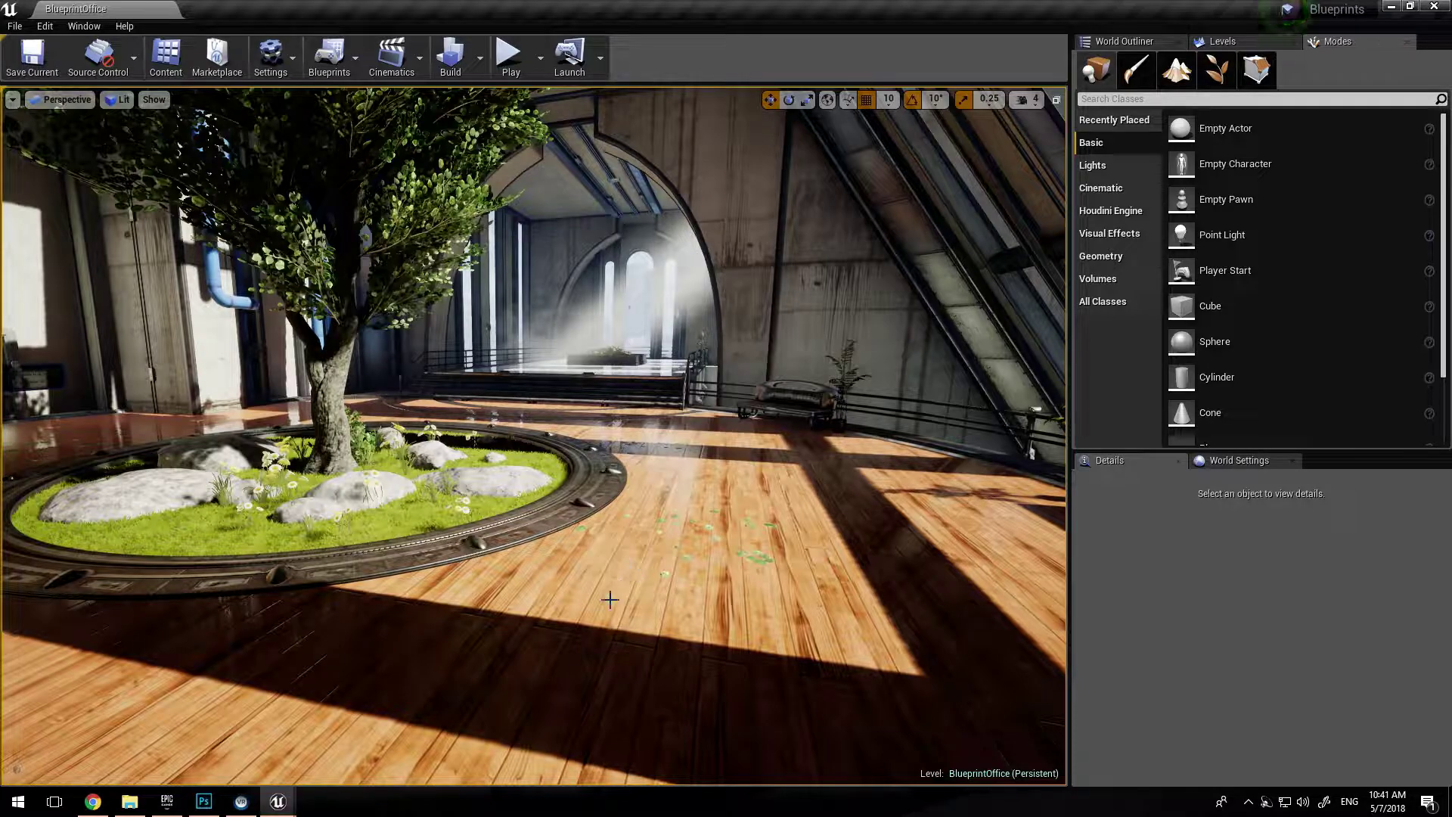
mouse_move(600, 603)
right_mouse_down()
mouse_move(581, 602)
mouse_move(599, 600)
right_mouse_up()
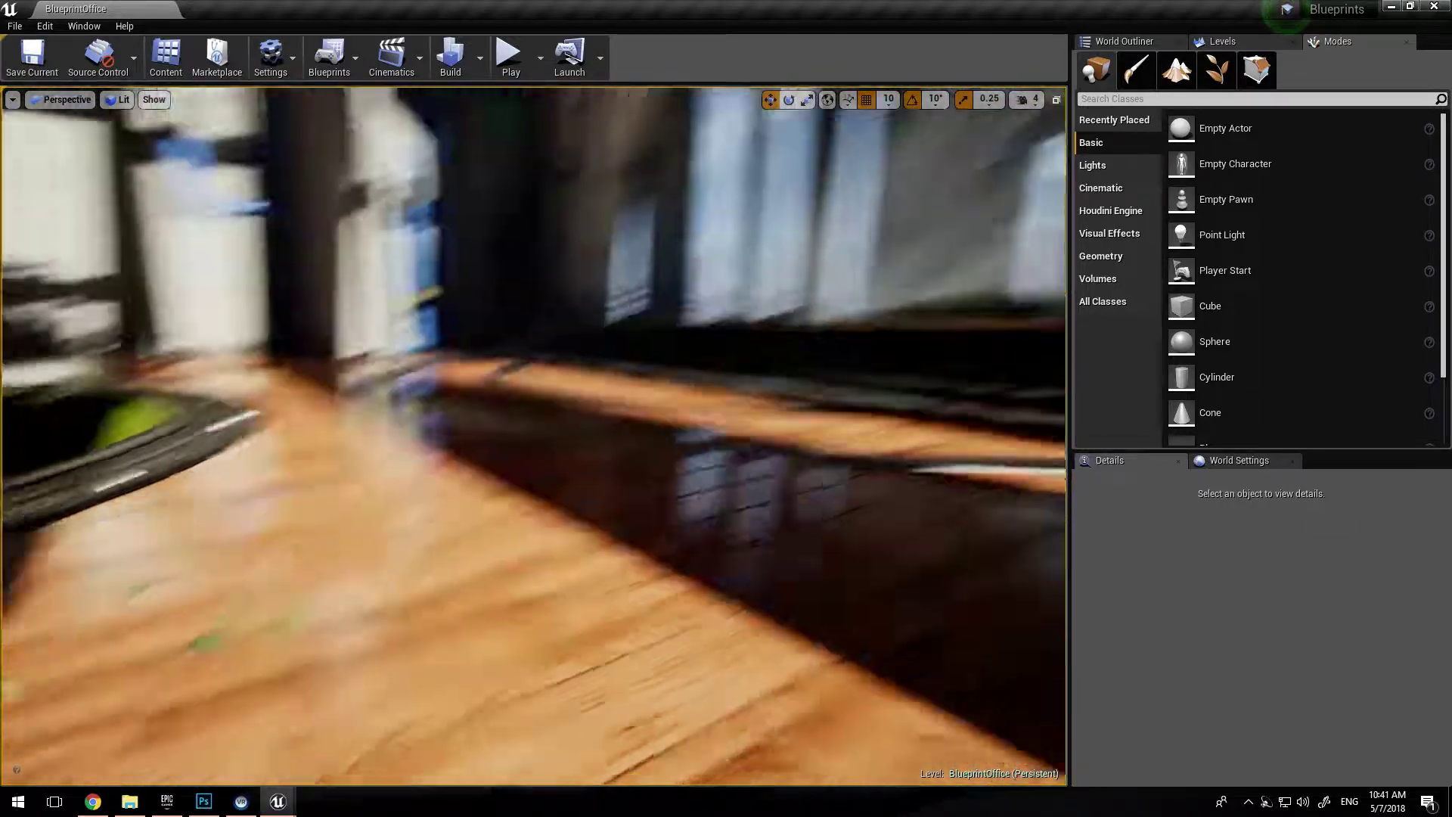
right_click_drag(707, 569, 692, 569)
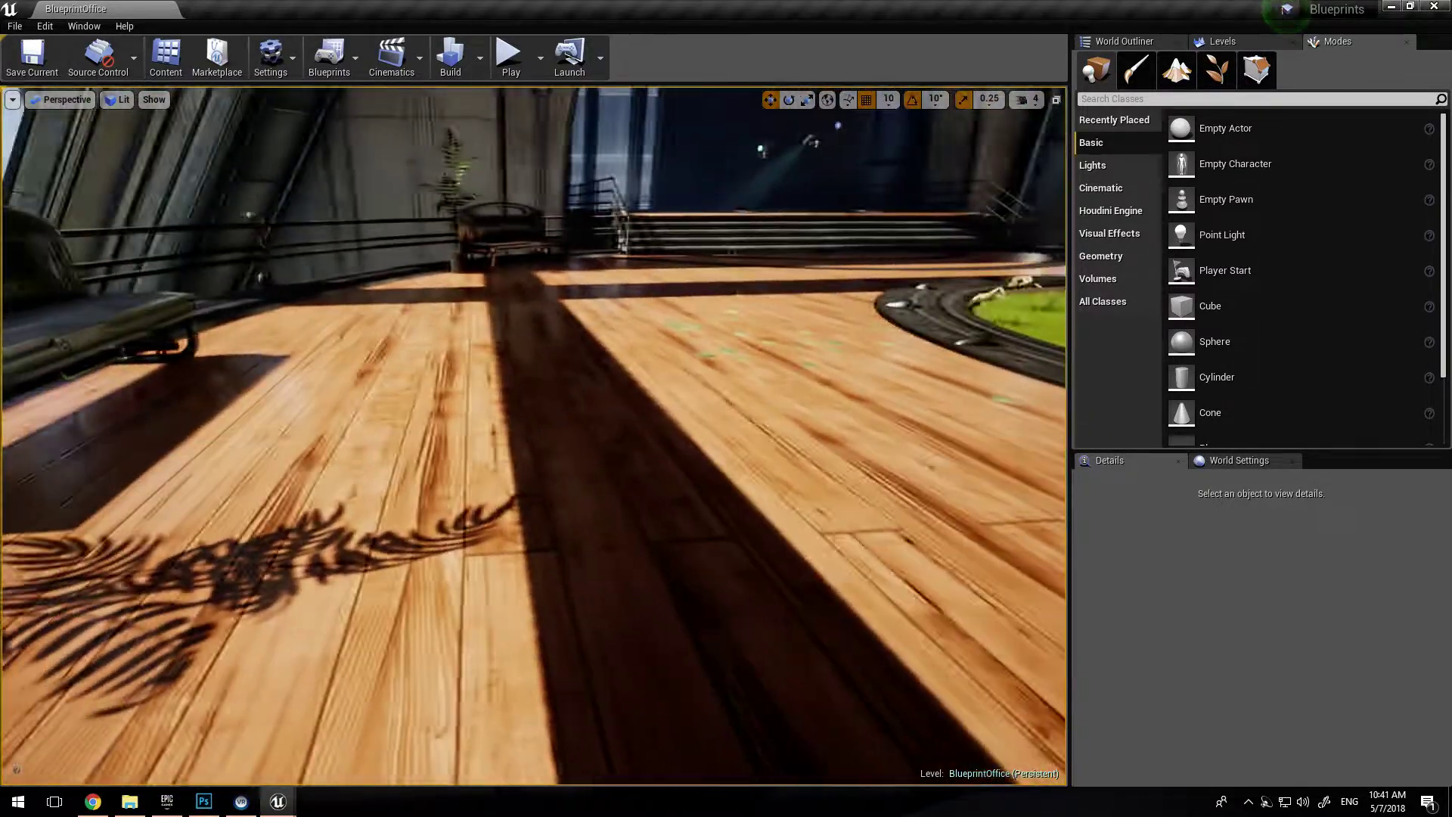
right_click_drag(692, 569, 723, 537)
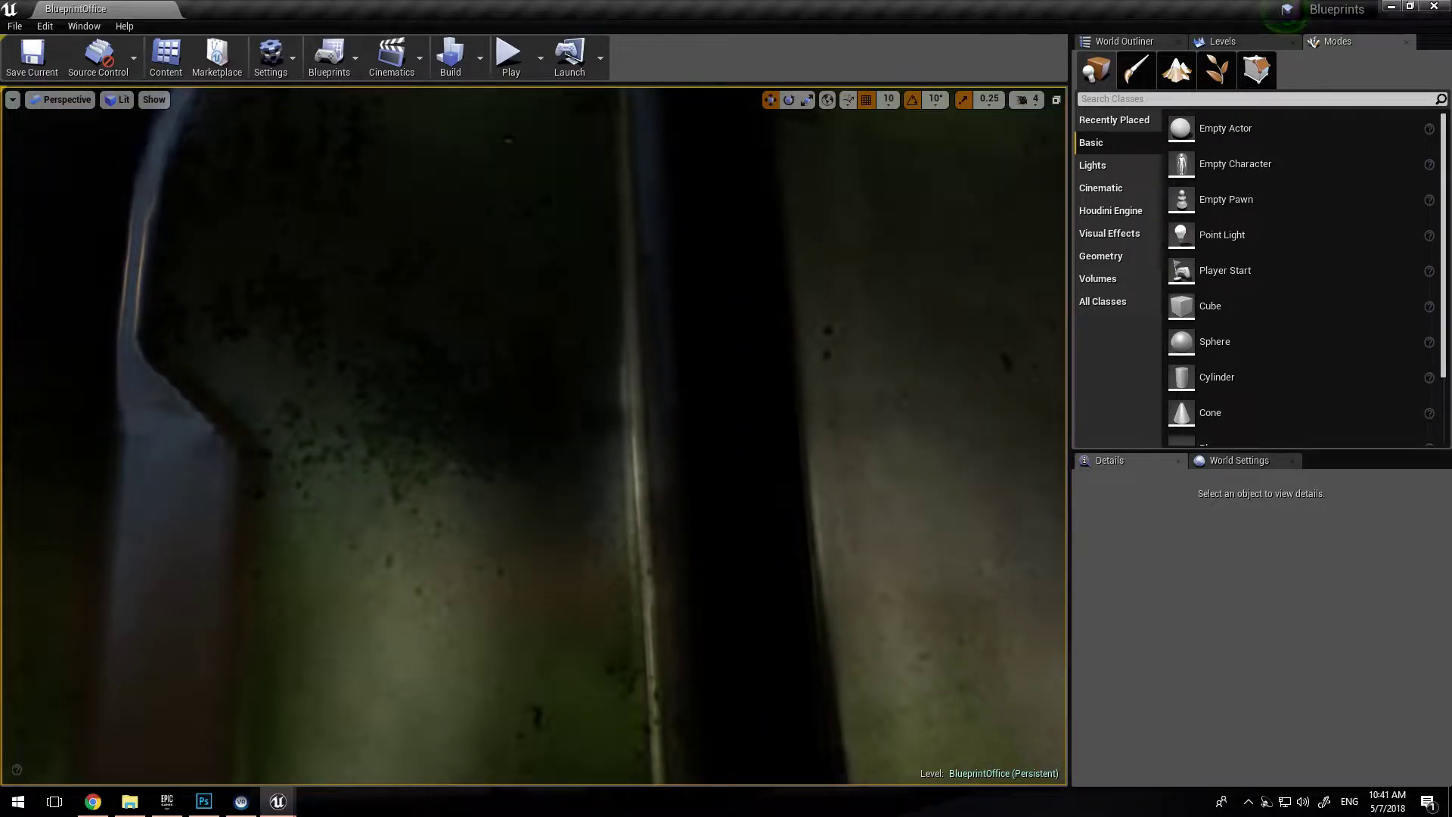
key("s")
right_click_drag(535, 437, 603, 469)
key("s")
right_click_drag(712, 546, 840, 541)
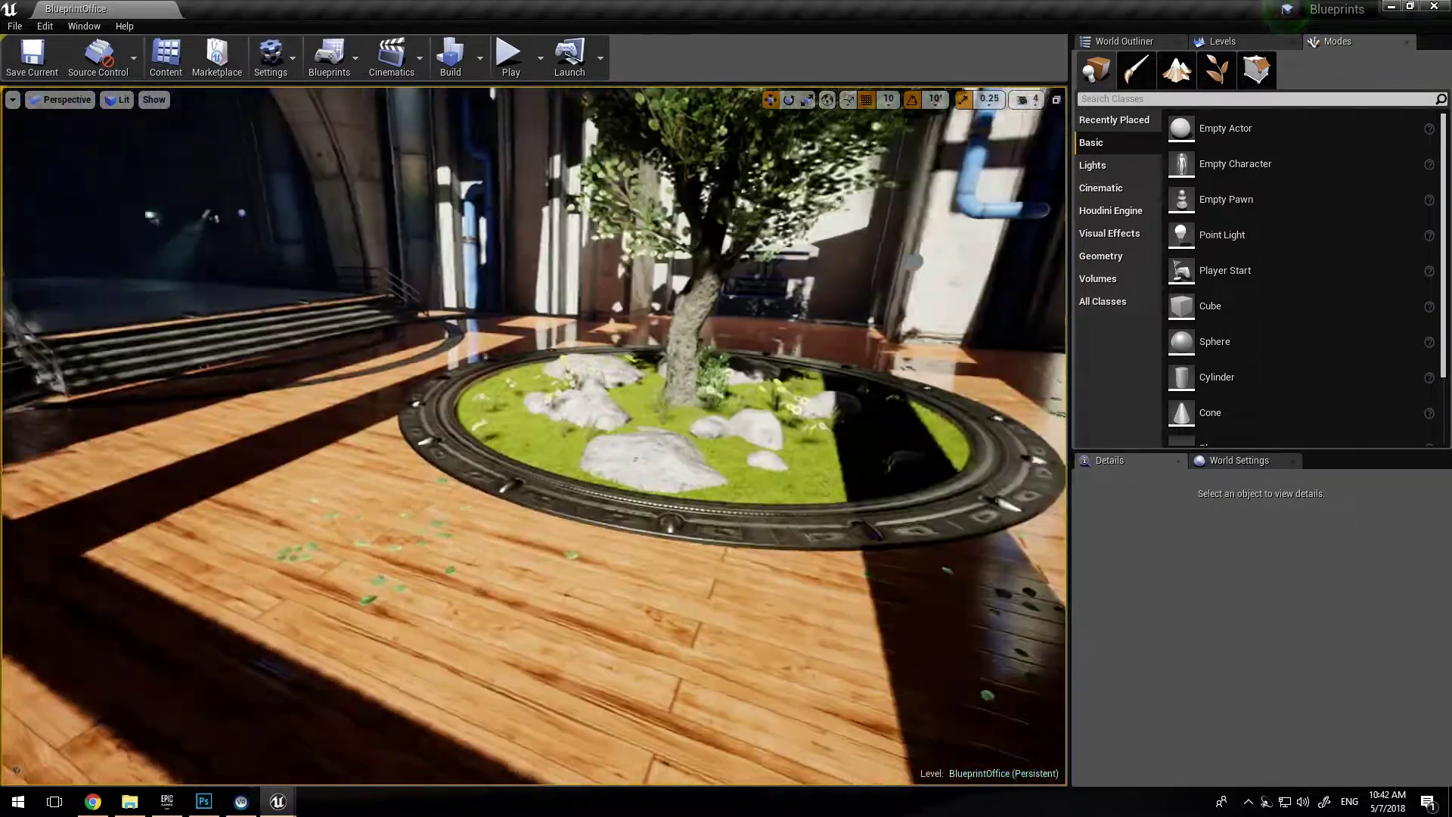
- Visualize the Required Texture Resolution of the T_Wood_D texture on the selected theatre floor mesh
left_click(120, 101)
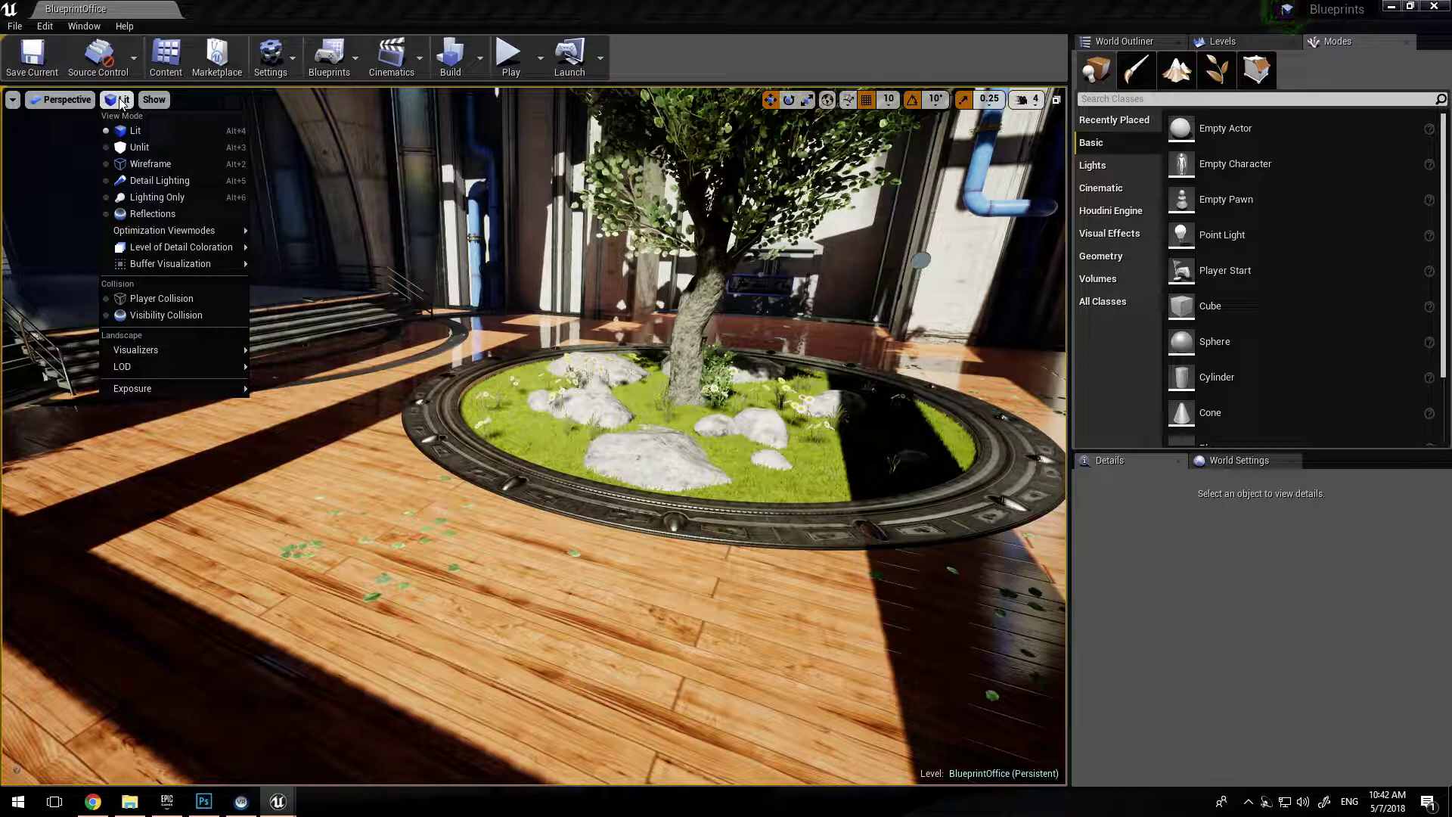
mouse_move(168, 254)
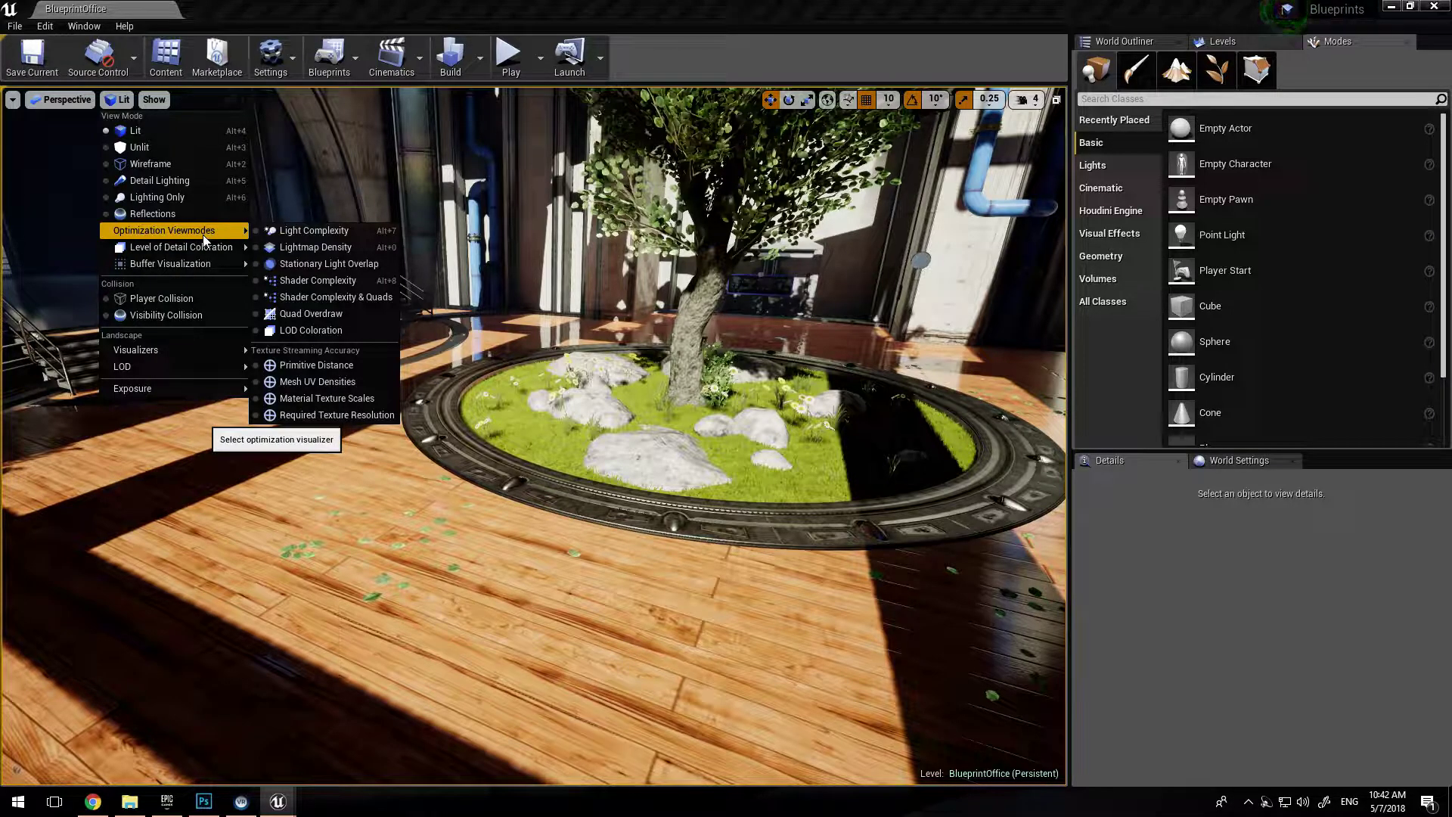
left_click(309, 419)
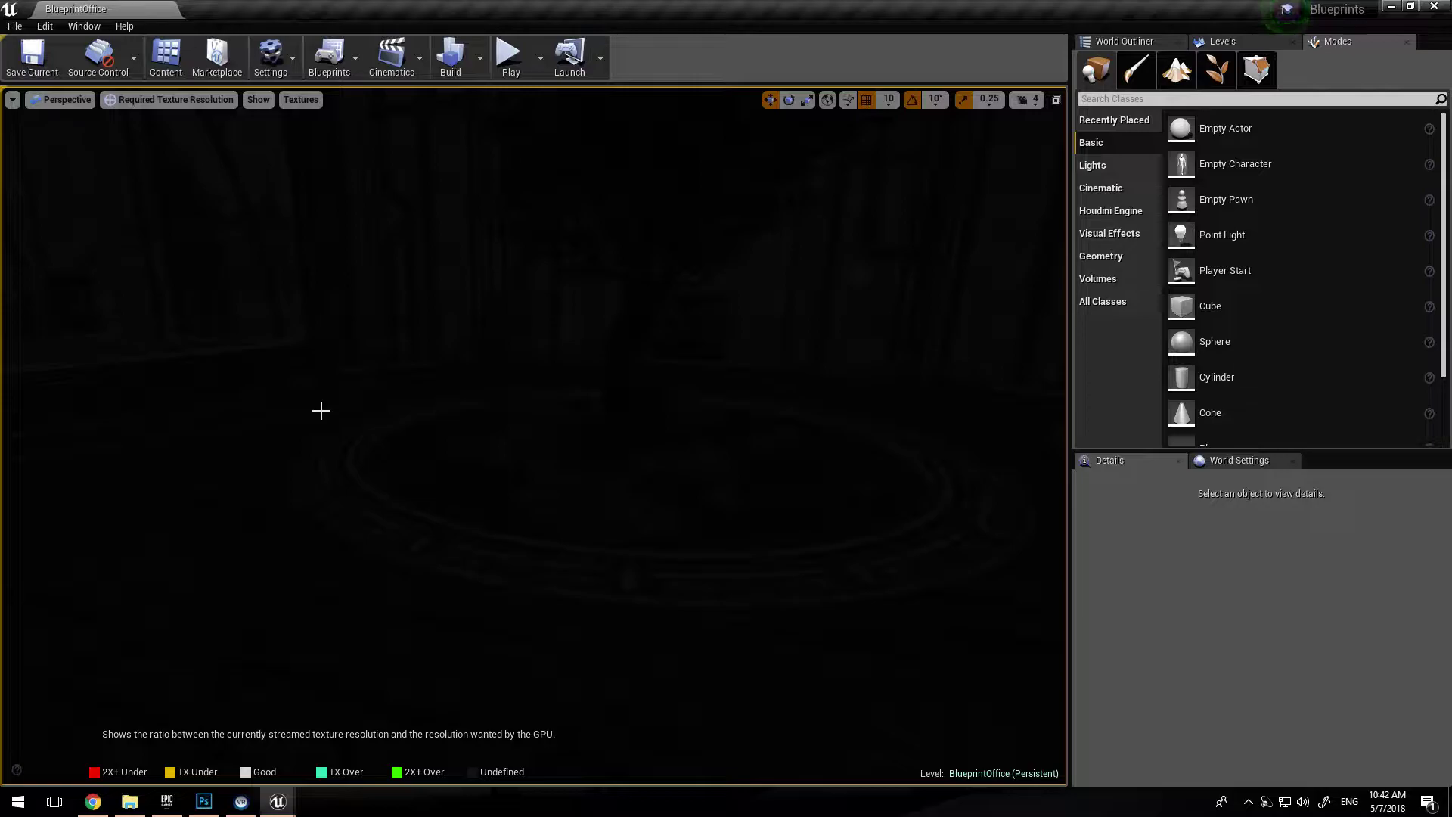
left_click(311, 569)
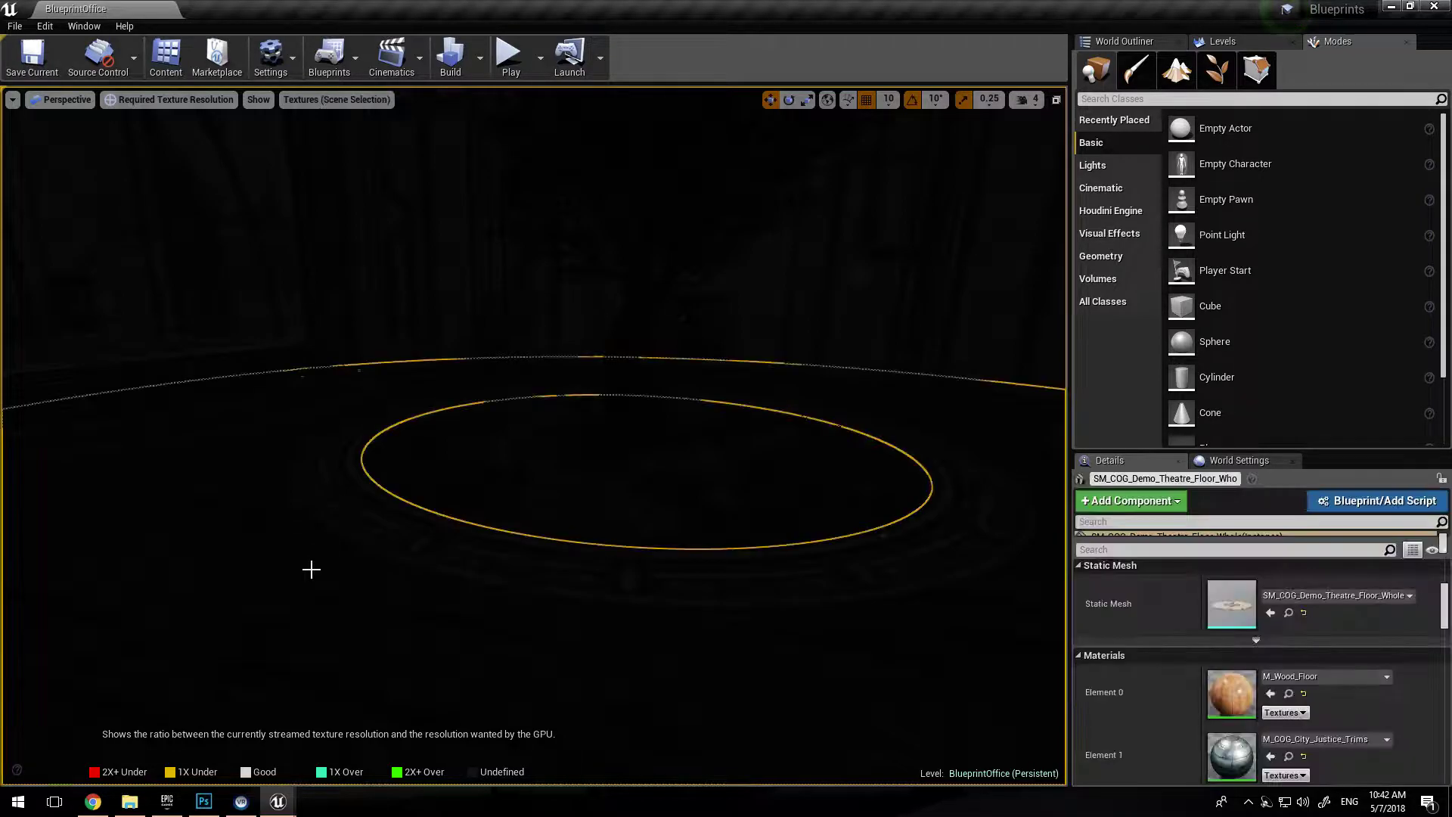
mouse_move(311, 569)
right_mouse_down()
mouse_move(277, 560)
mouse_move(291, 570)
right_mouse_up()
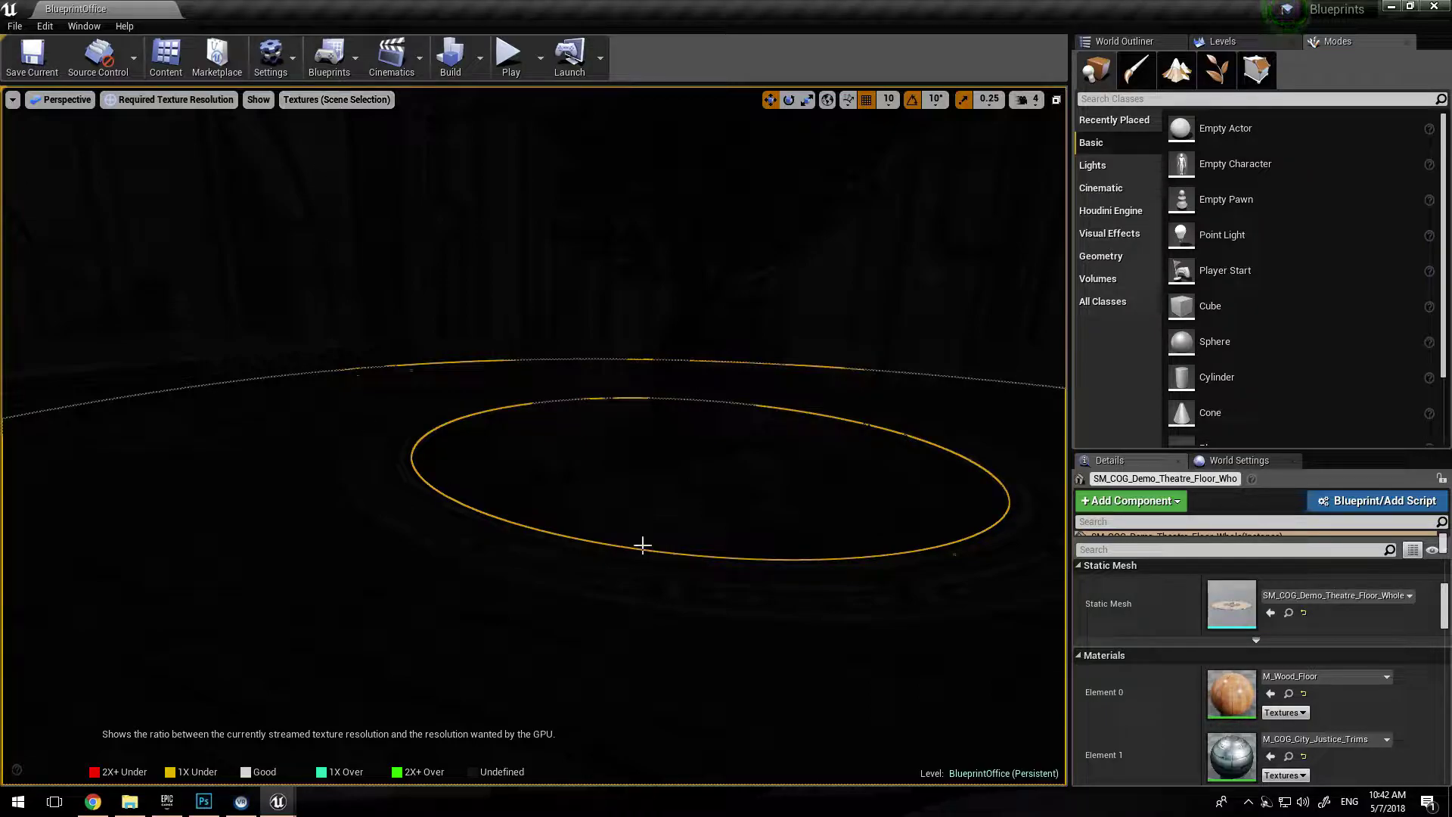
left_click(367, 102)
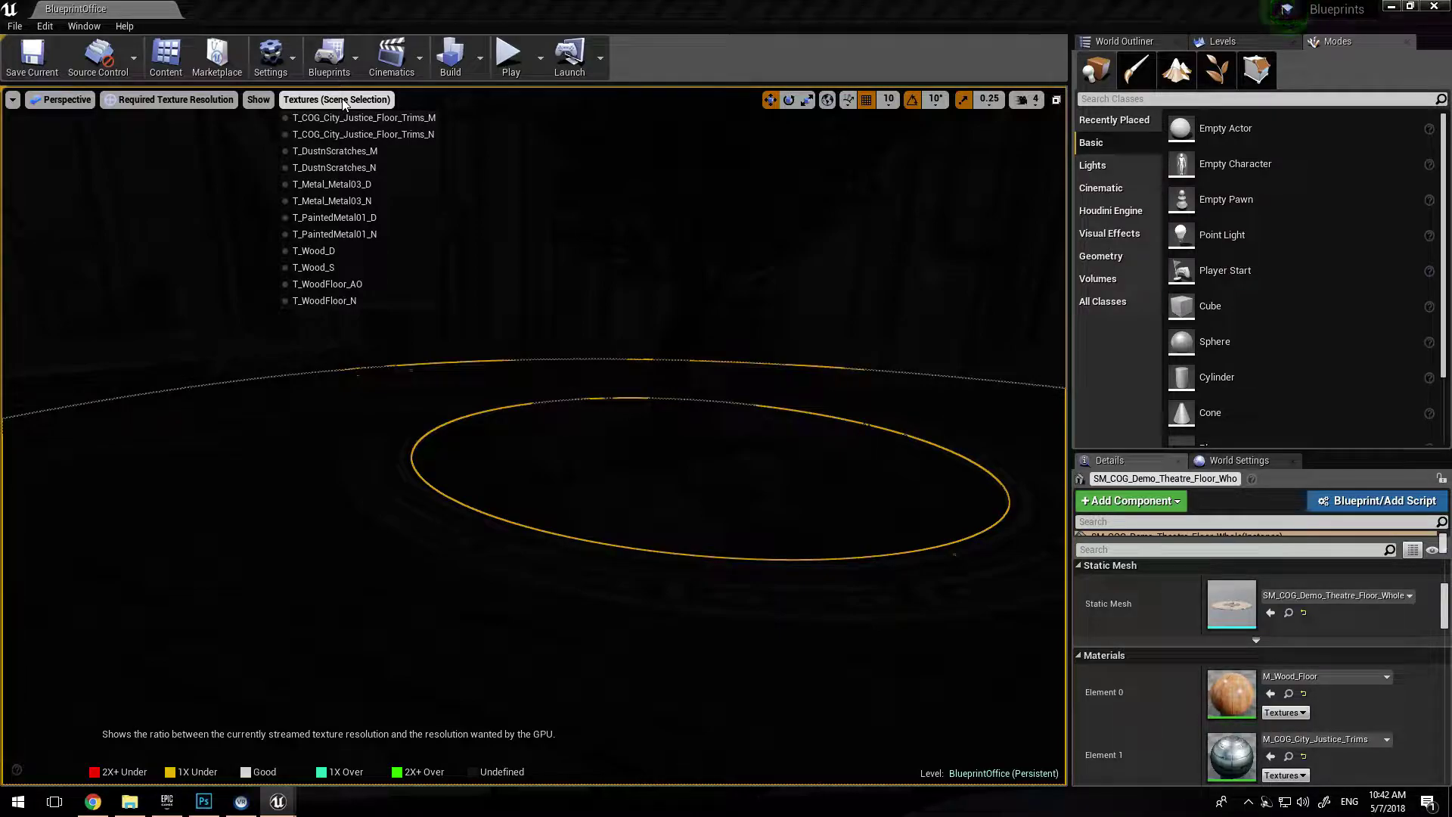
left_click(345, 255)
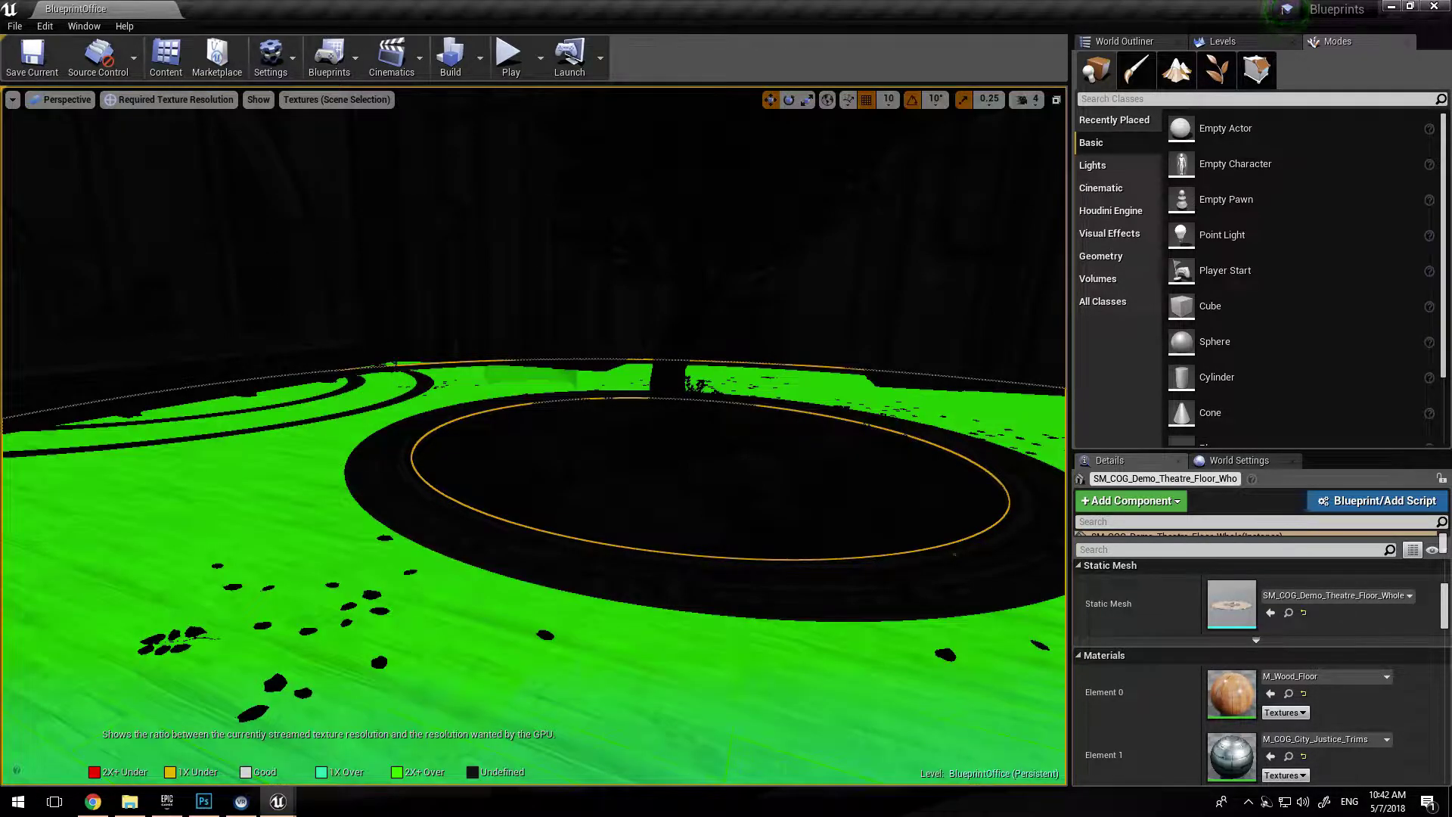
- Examine how the wood floor's texture resolution colours change at different viewing distances around the planter
right_click_drag(358, 382, 300, 389)
mouse_move(372, 449)
right_mouse_down()
mouse_move(375, 501)
mouse_move(371, 452)
mouse_move(372, 476)
right_mouse_up()
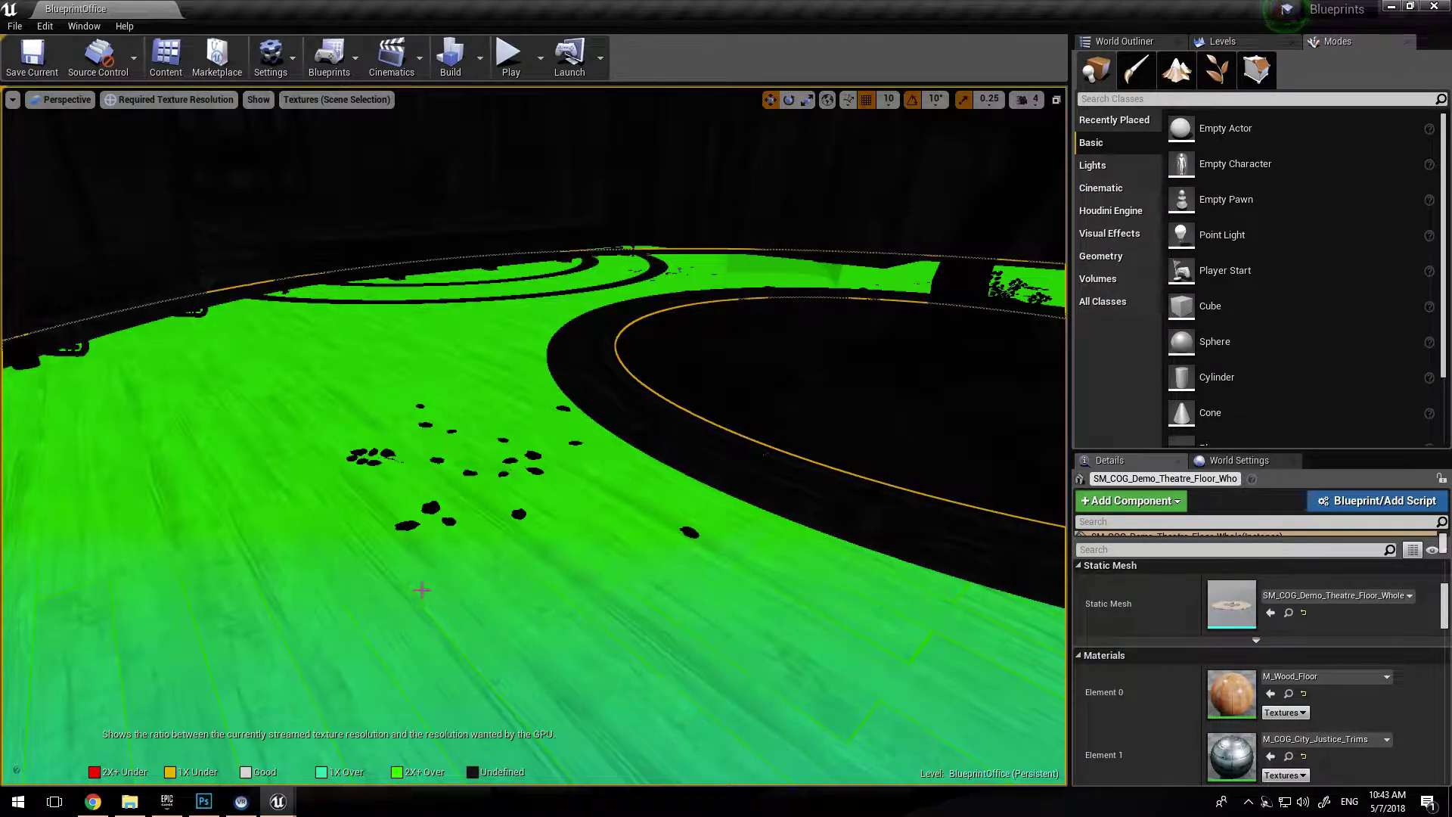
right_click_drag(506, 597, 446, 576)
right_click_drag(330, 659, 330, 661)
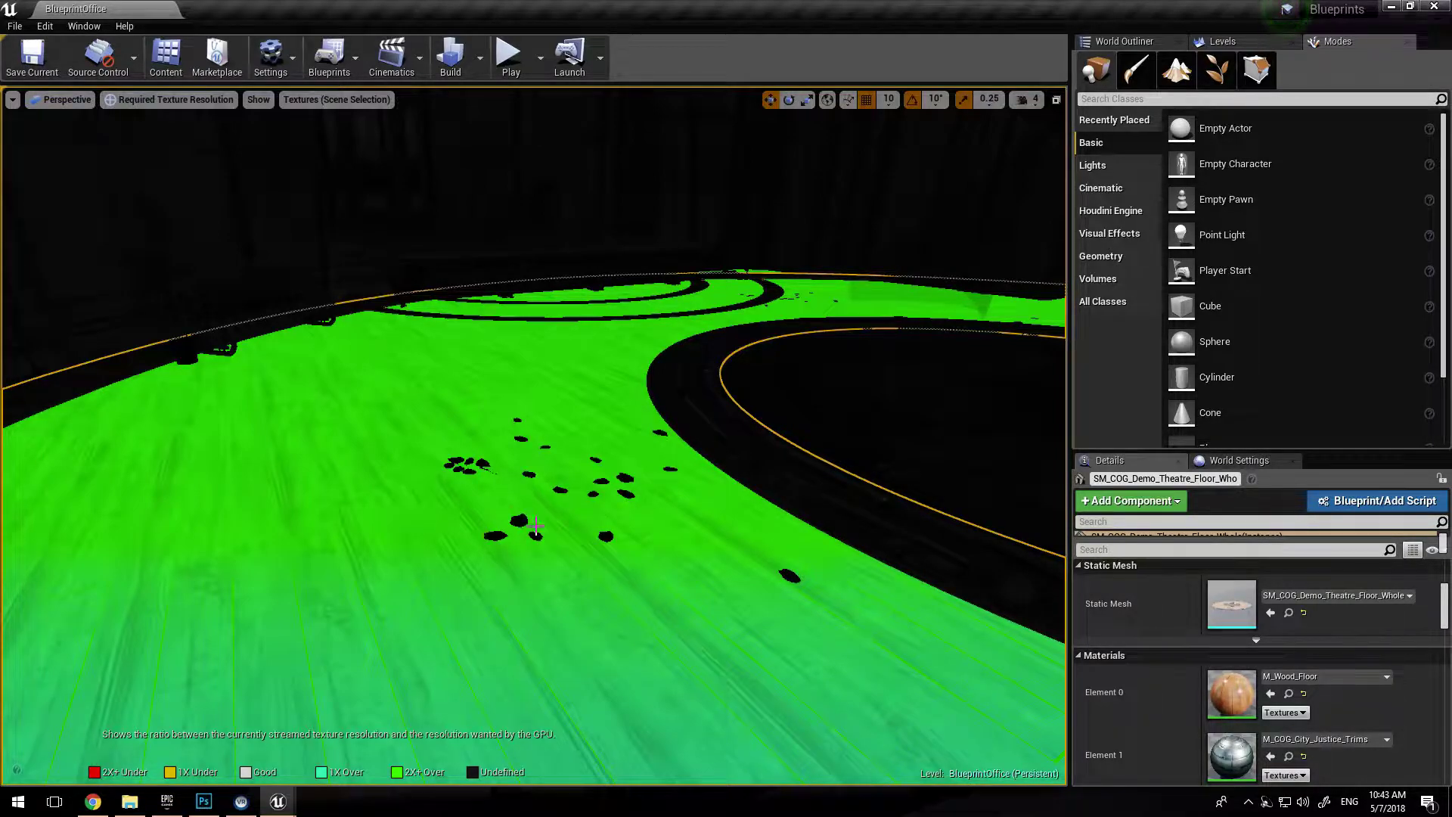
right_click_drag(450, 536, 811, 496)
right_click_drag(619, 527, 515, 539)
key("s")
key("w")
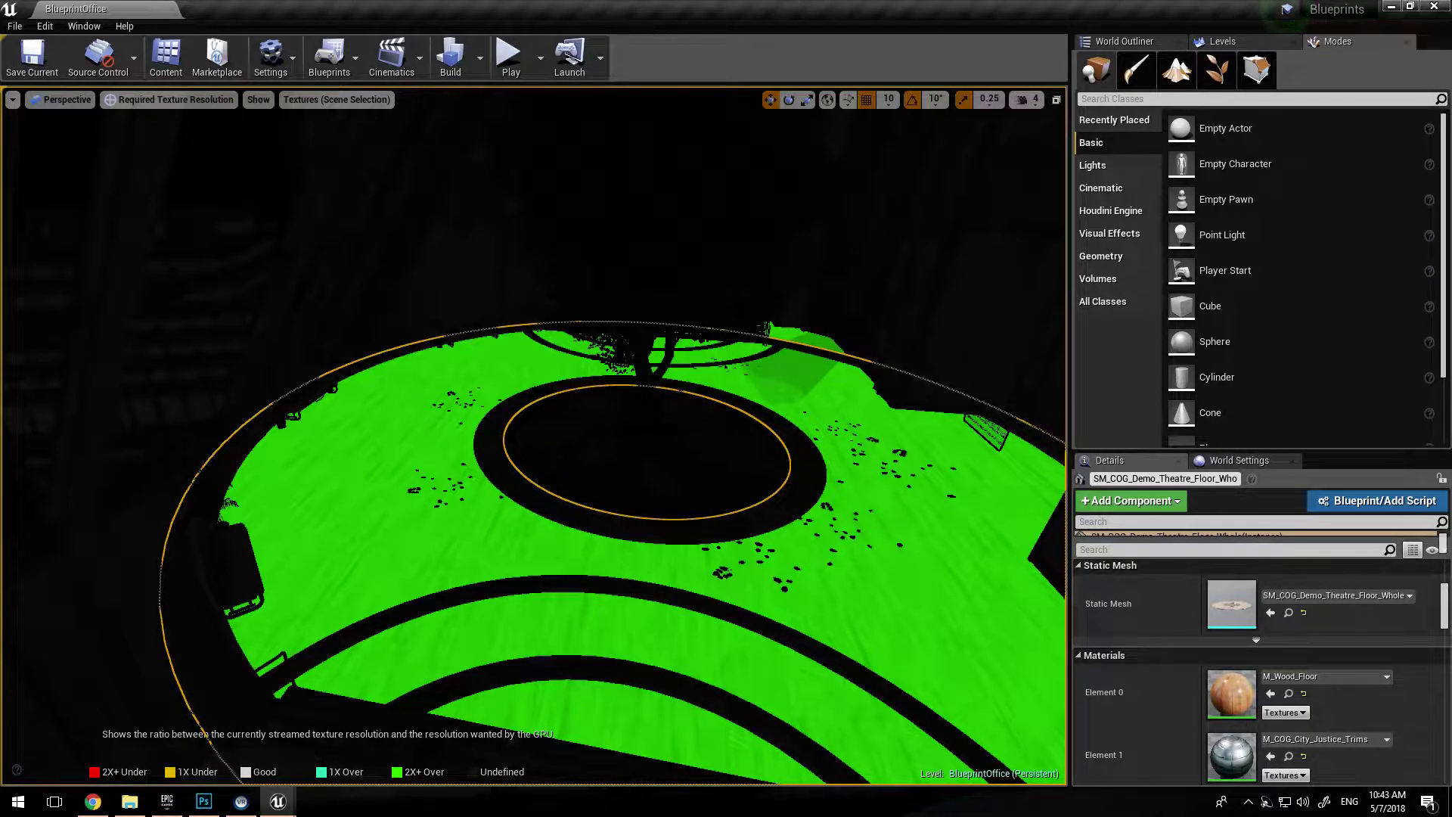
right_click_drag(534, 435, 495, 461)
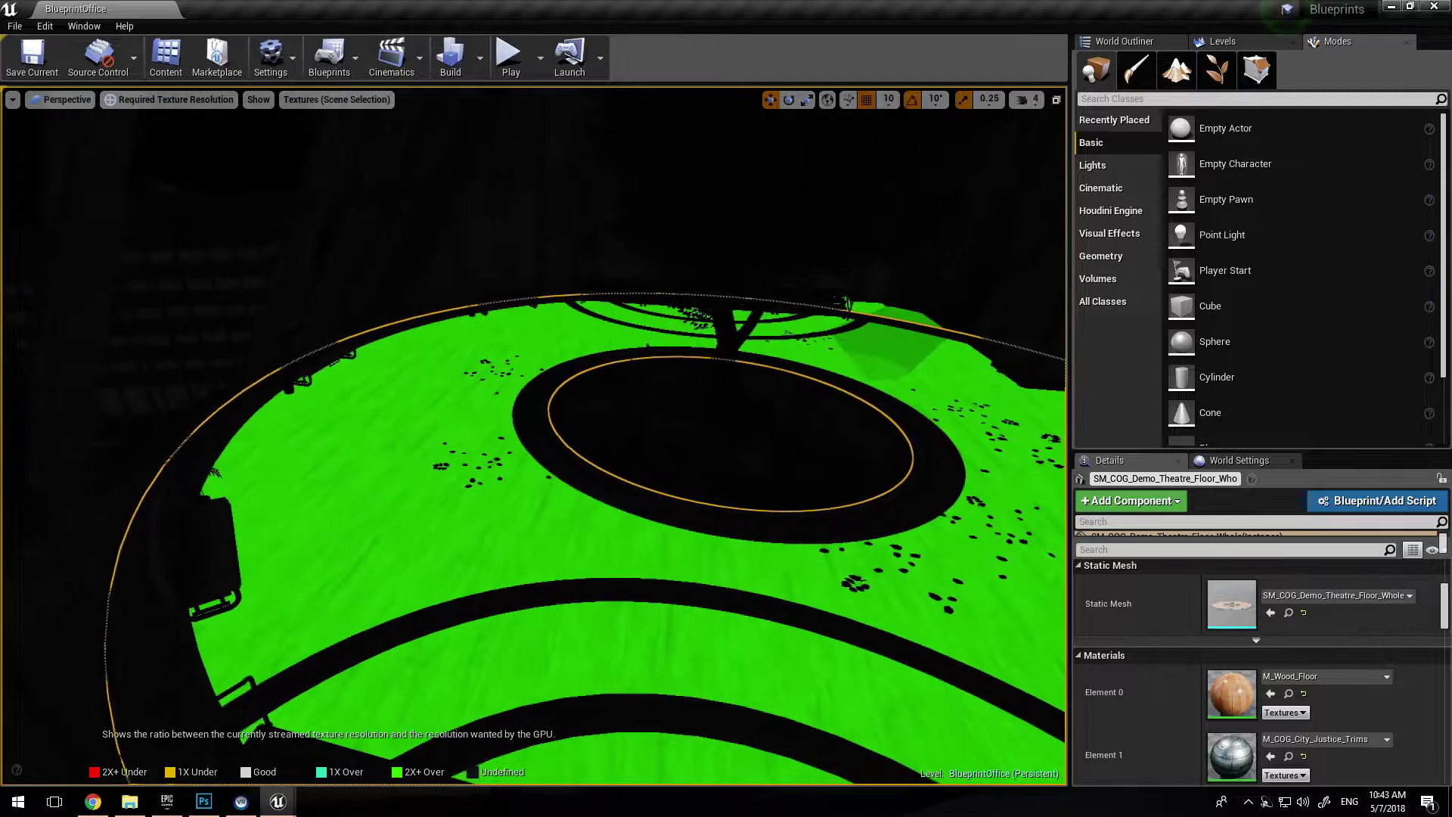
mouse_move(475, 540)
right_mouse_down()
mouse_move(530, 556)
mouse_move(475, 540)
right_mouse_up()
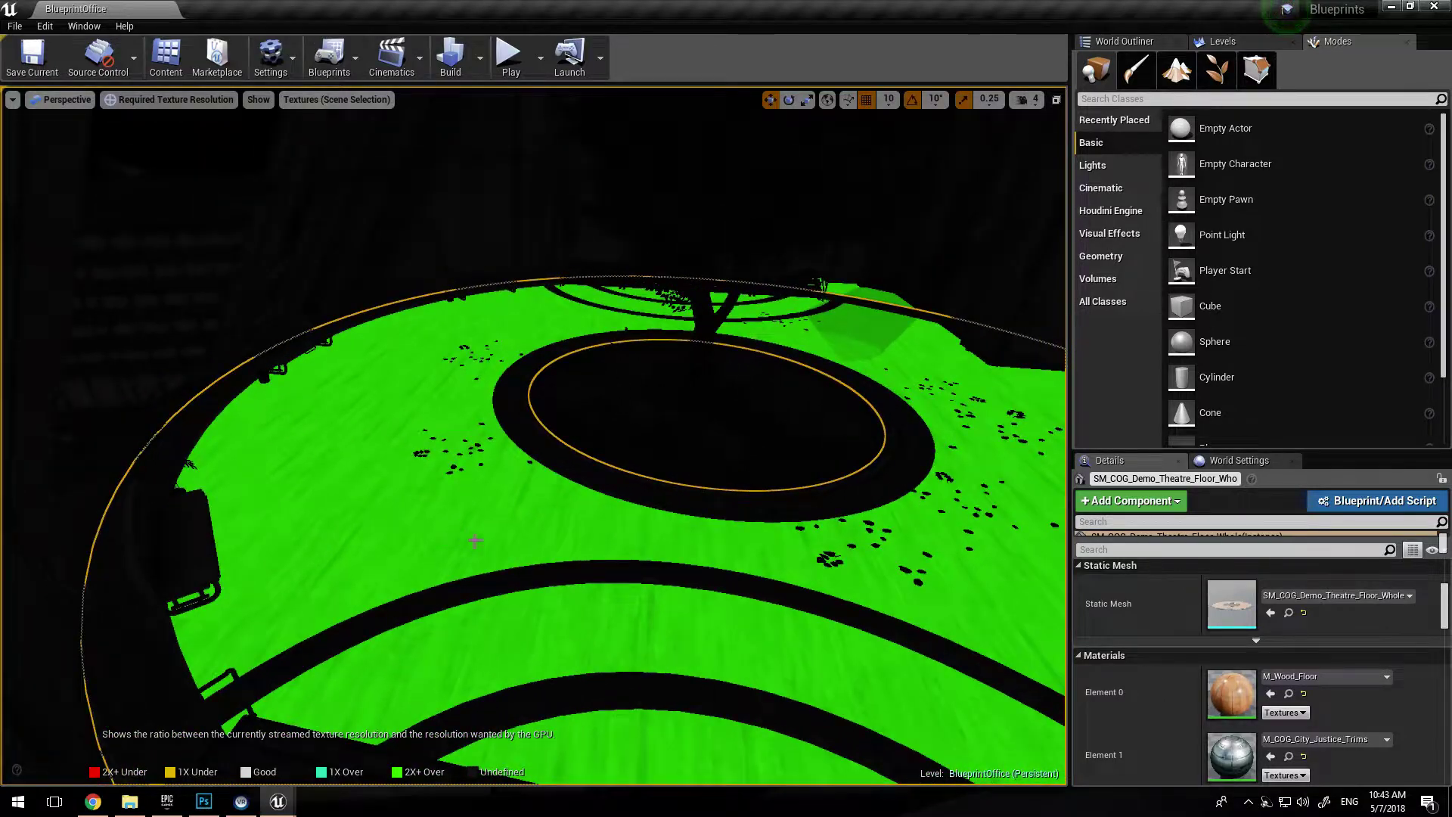
- Open the T_Wood_D texture from the floor's M_Wood_Floor material and inspect the floor's resolution colours up close in the level
left_click(1304, 711)
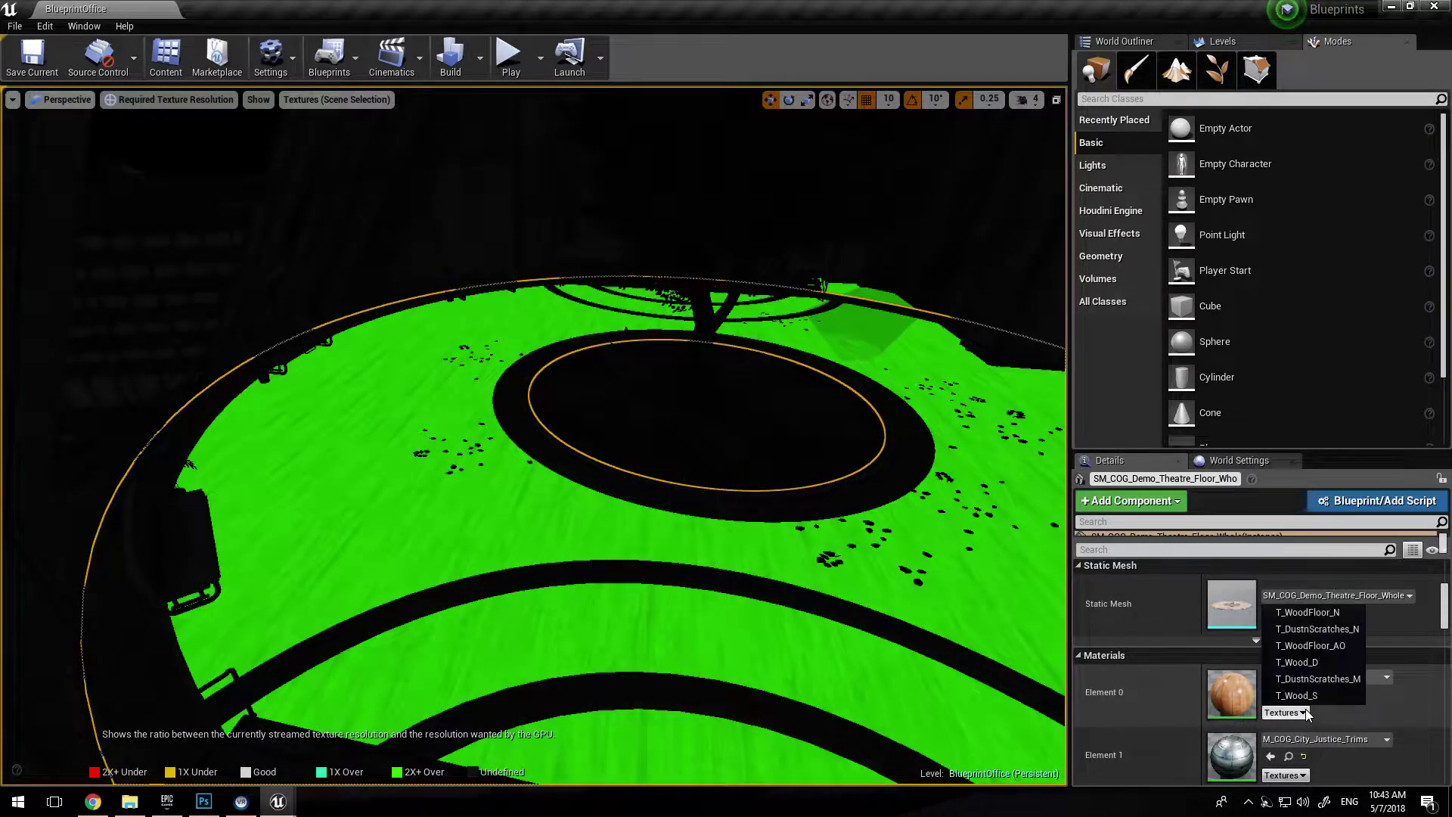
left_click(1318, 661)
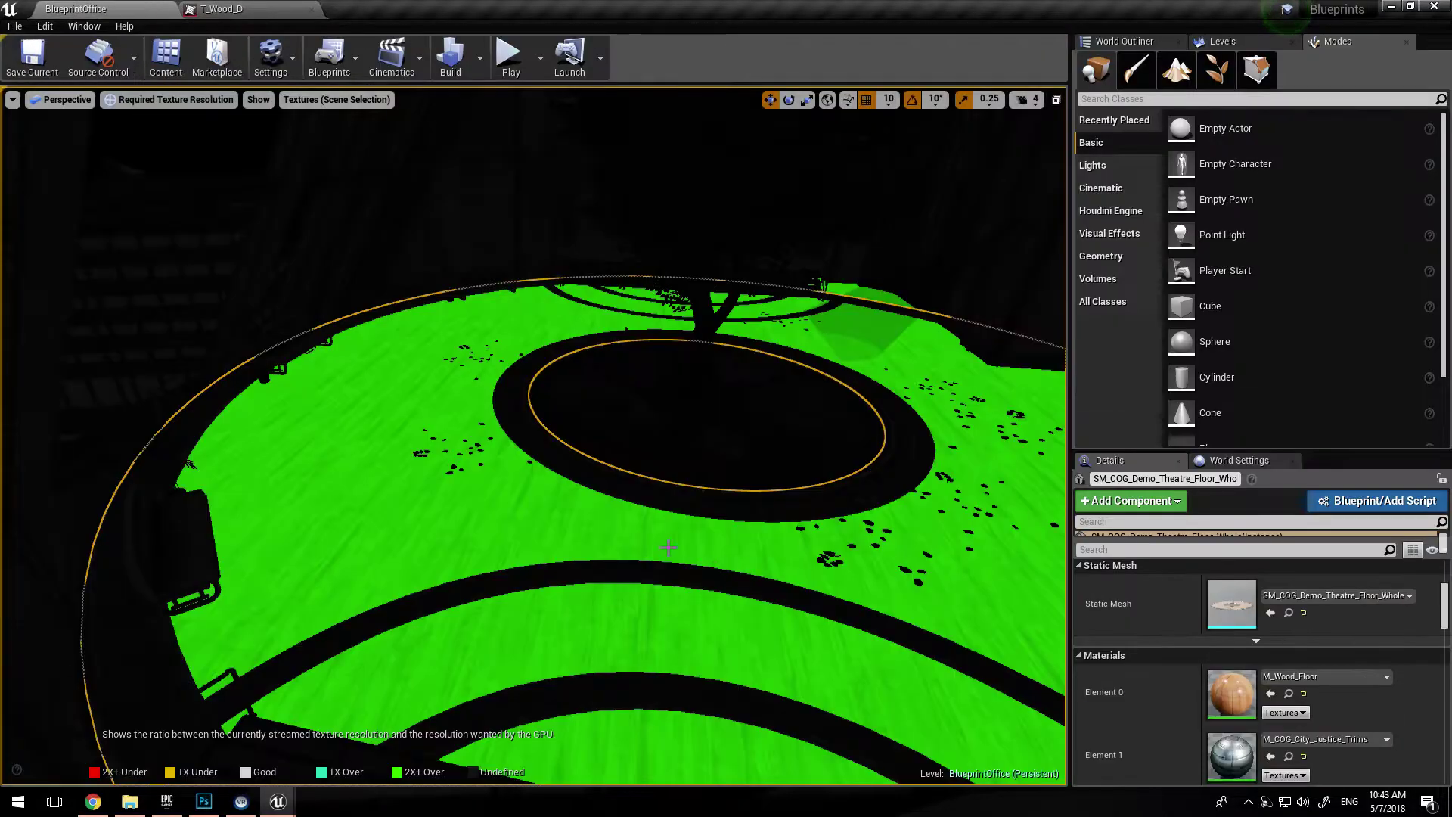
right_click_drag(669, 547, 681, 582)
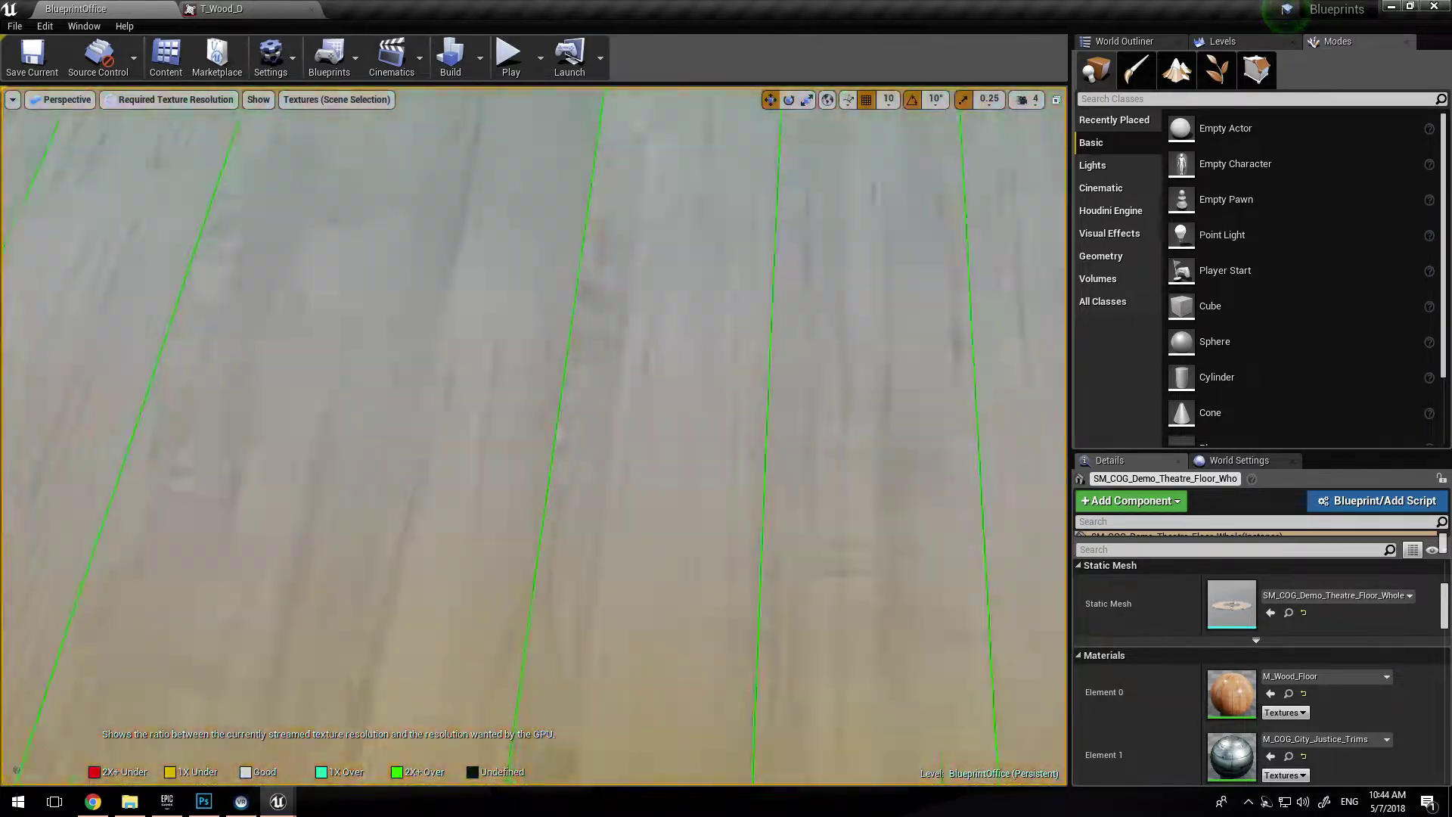
right_click_drag(681, 582, 208, 184)
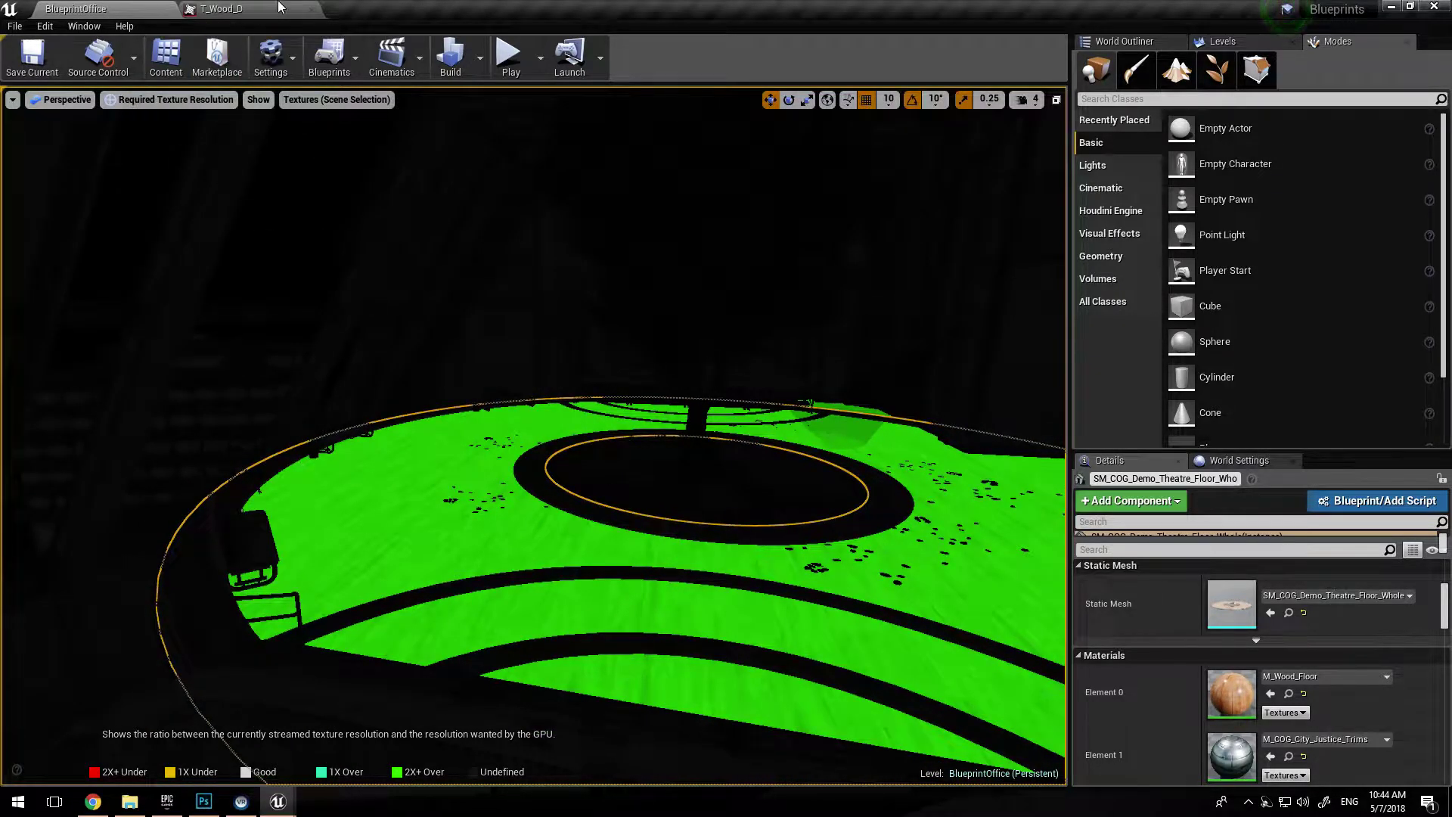
- Set the Maximum Texture Size of T_Wood_D to 128 and check the floor's resolution colours in the level
left_click(278, 7)
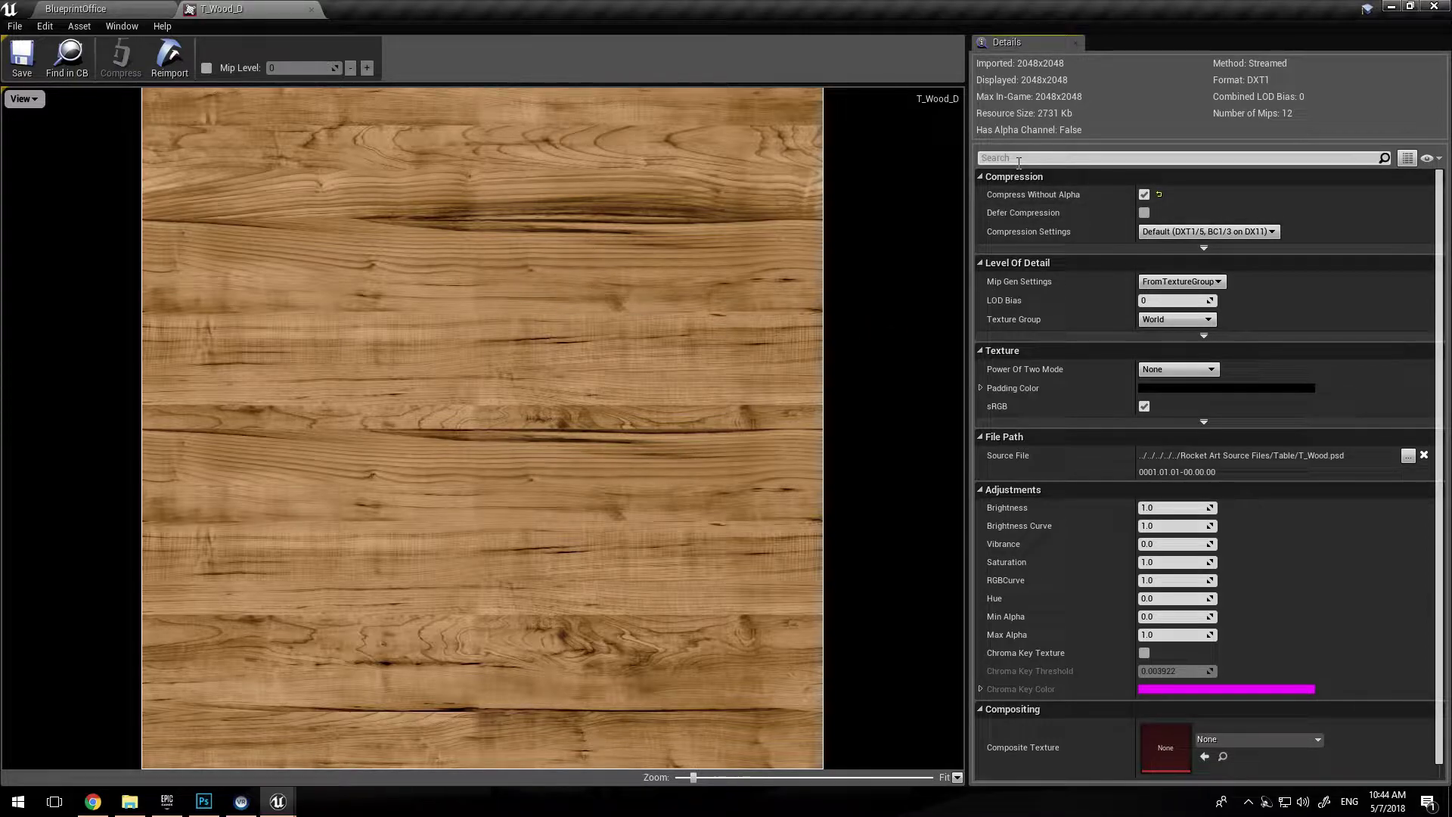
type("max")
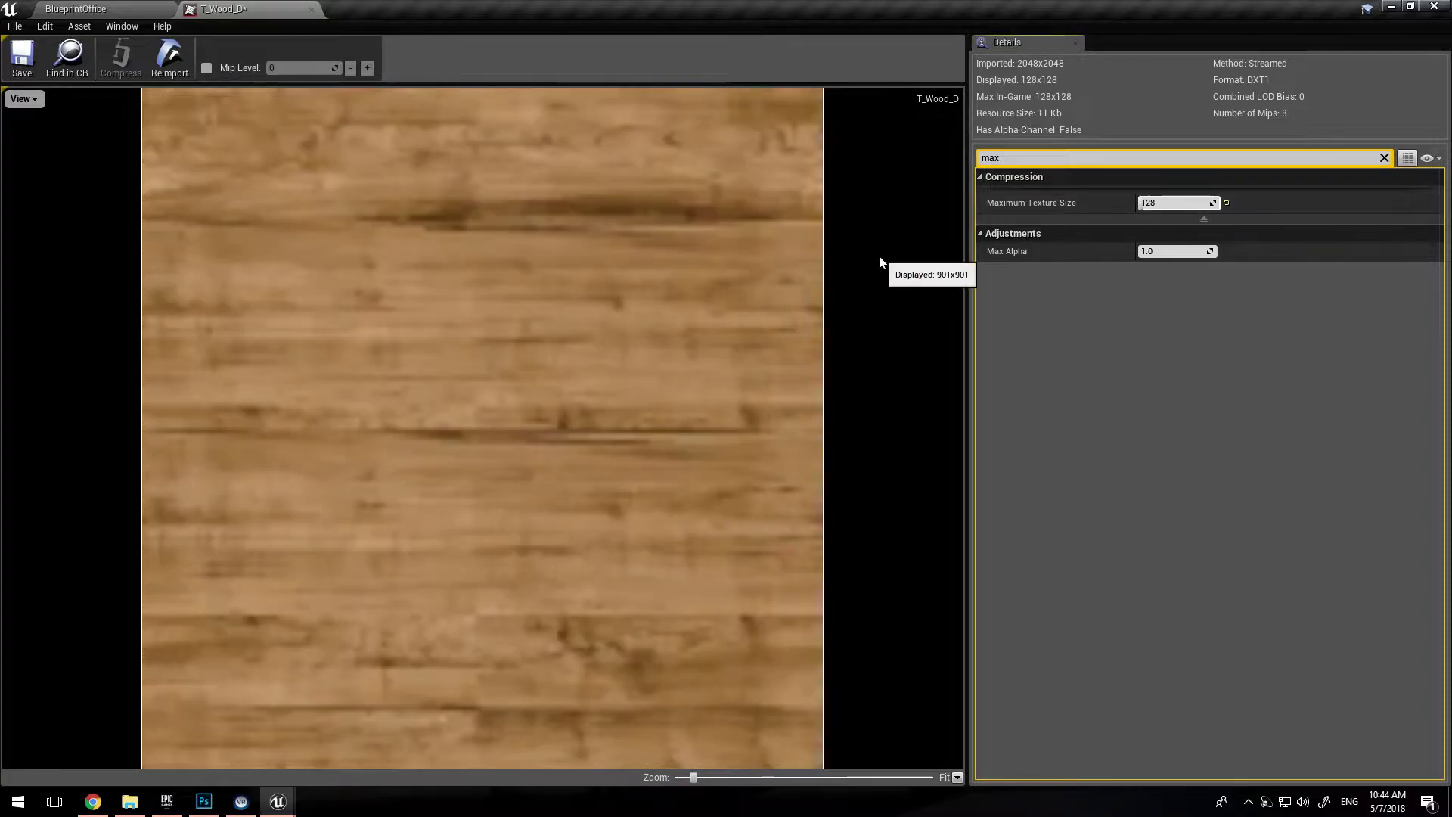
left_click(130, 9)
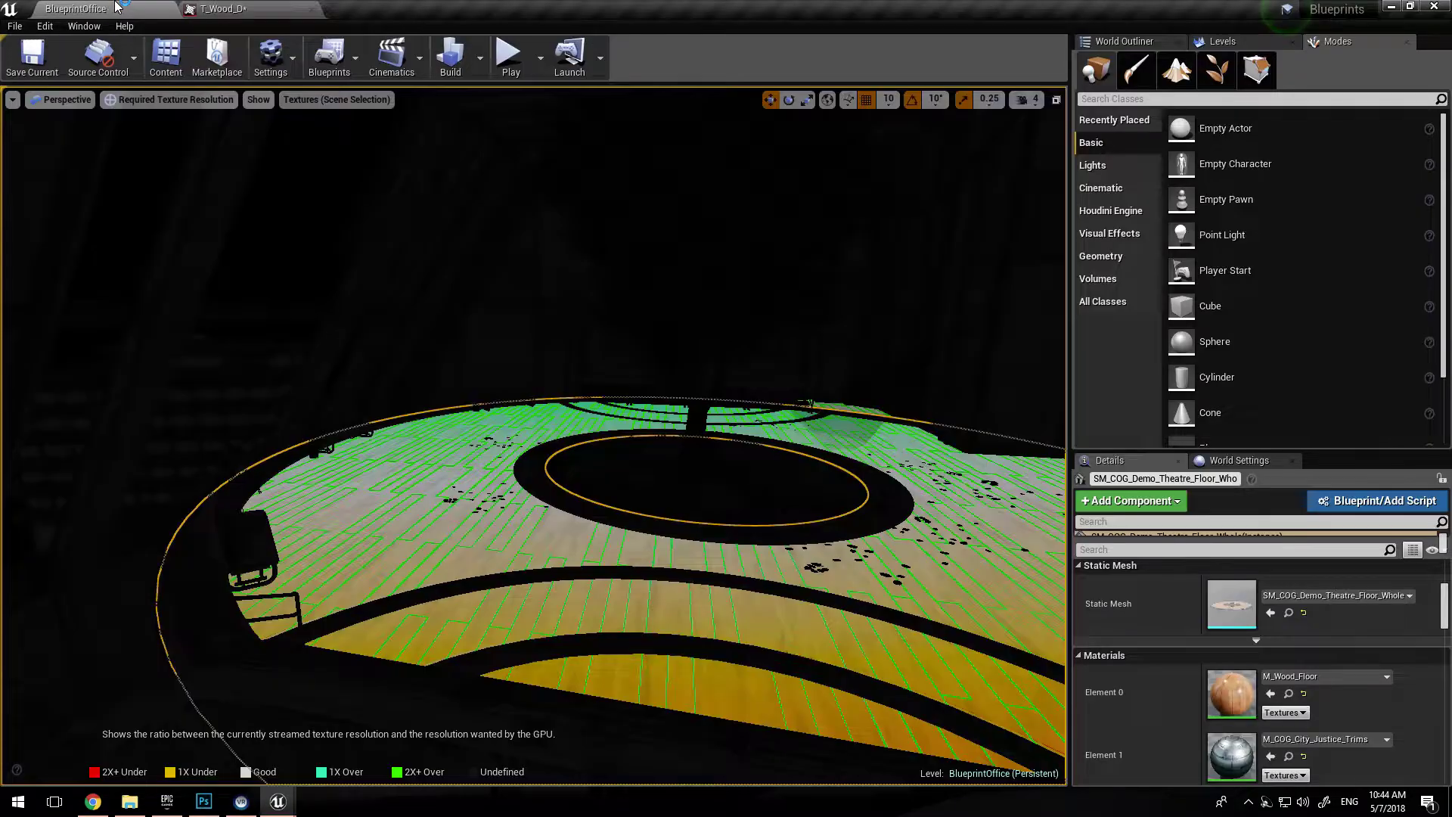
mouse_move(534, 436)
right_mouse_down()
mouse_move(528, 400)
mouse_move(634, 422)
mouse_move(519, 410)
mouse_move(534, 419)
right_mouse_up()
key("w")
right_click_drag(146, 194, 134, 196)
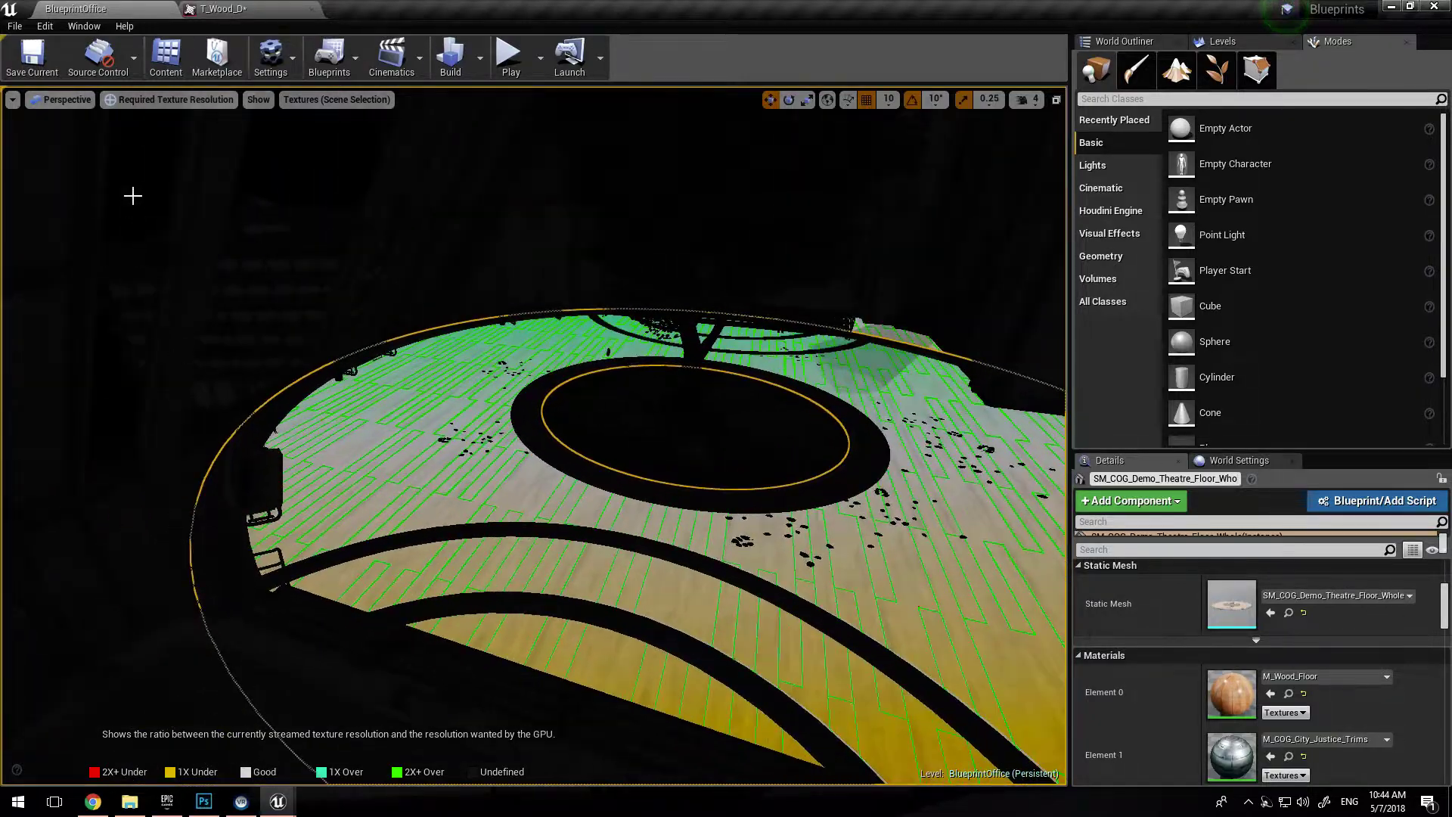
right_click_drag(554, 634, 530, 621)
- Return the level view to Lit and inspect the wood floor from above and close to the planks
left_click(200, 101)
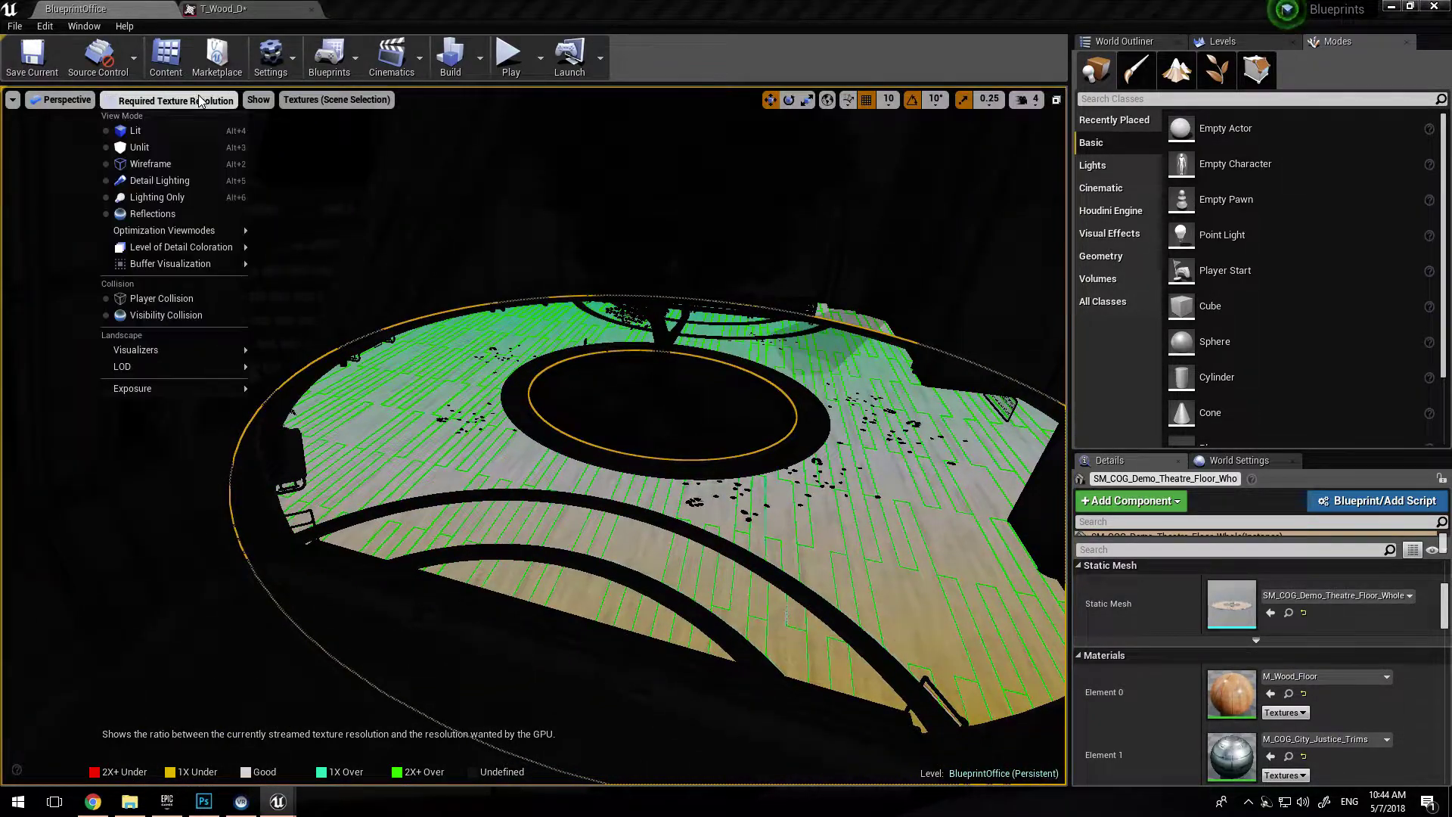
left_click(159, 136)
mouse_move(227, 197)
right_mouse_down()
mouse_move(303, 181)
mouse_move(151, 167)
mouse_move(246, 194)
right_mouse_up()
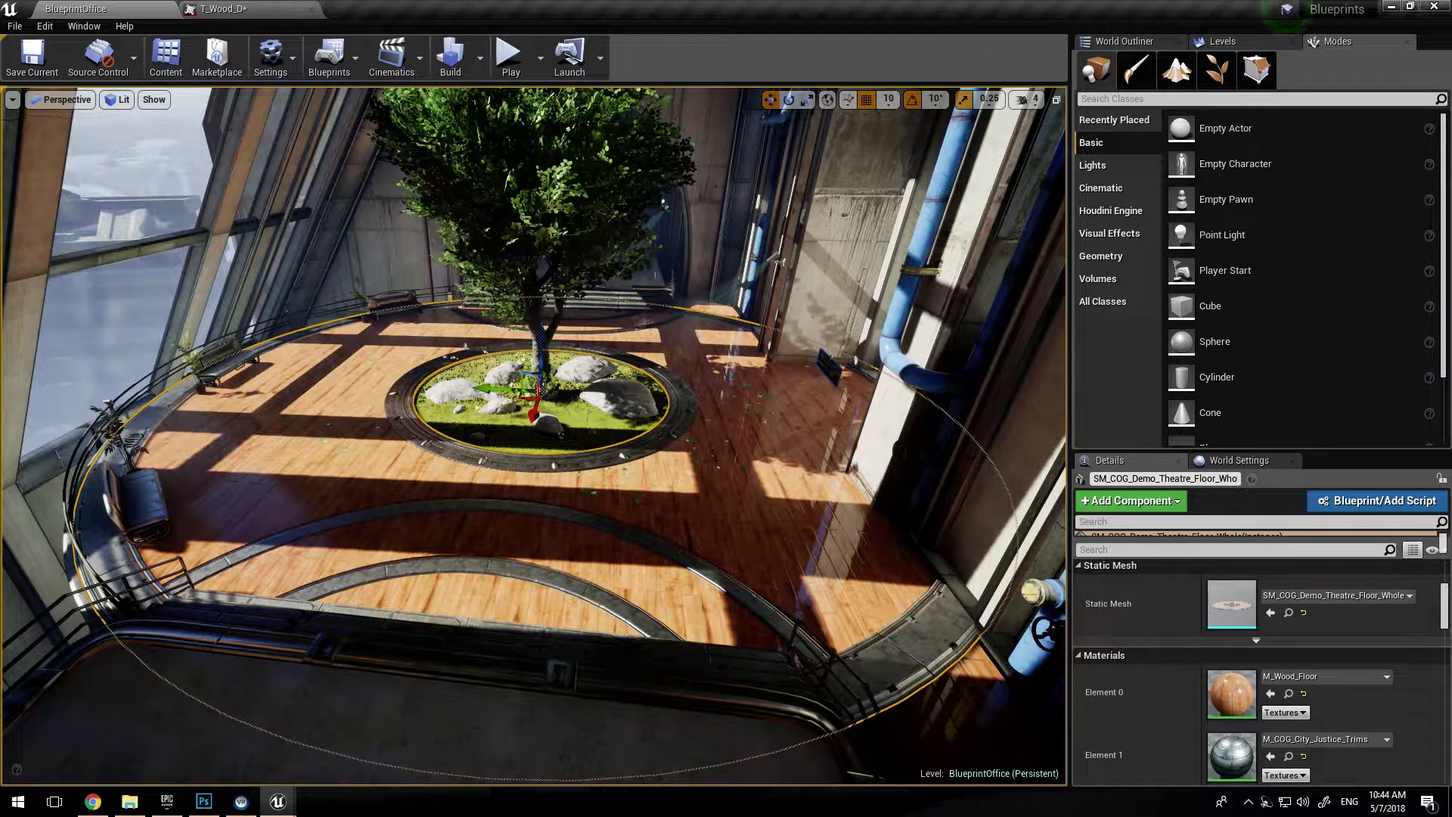
right_click_drag(454, 194, 416, 192)
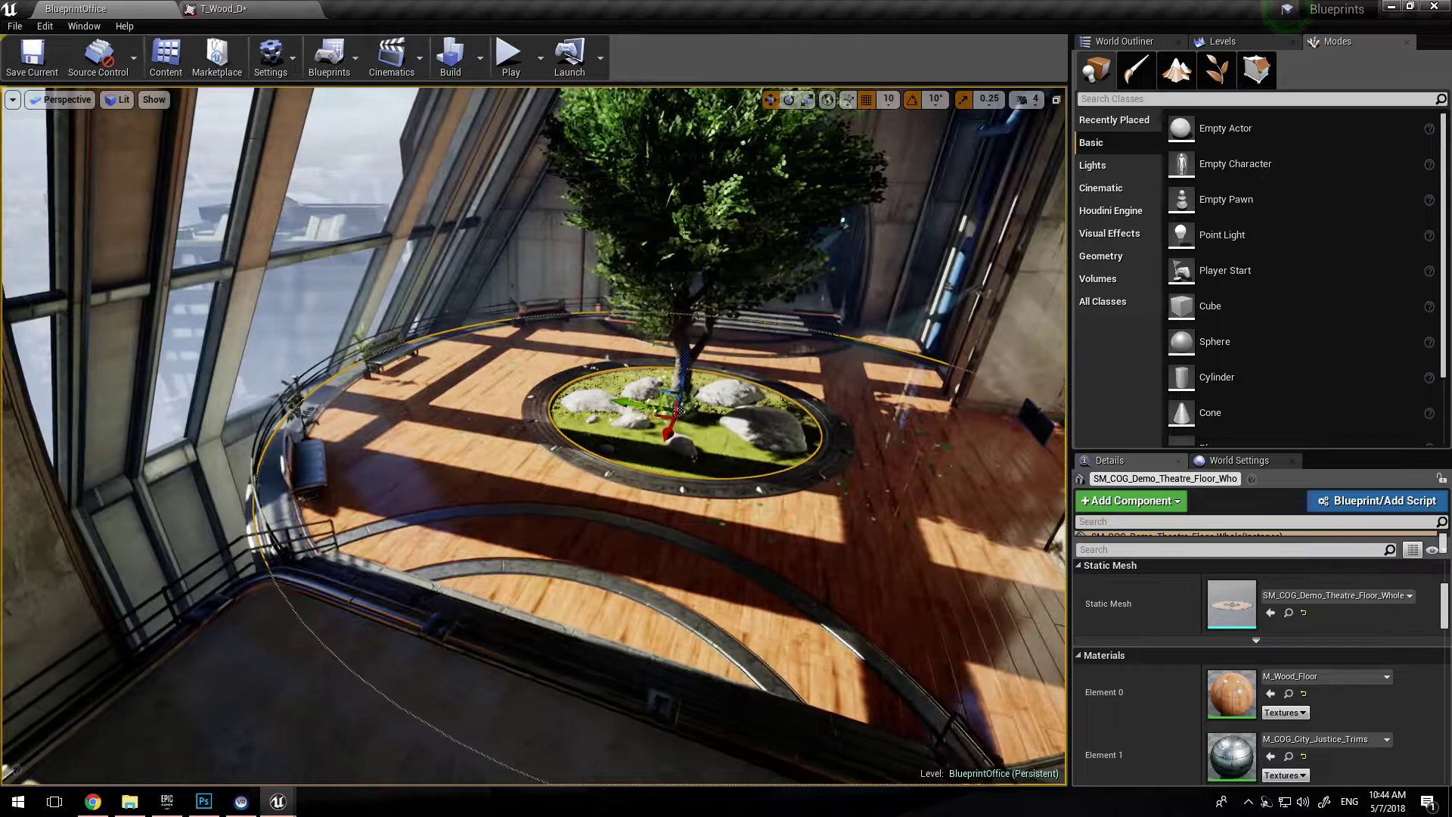
right_click_drag(484, 522, 382, 556)
right_click_drag(365, 506, 287, 207)
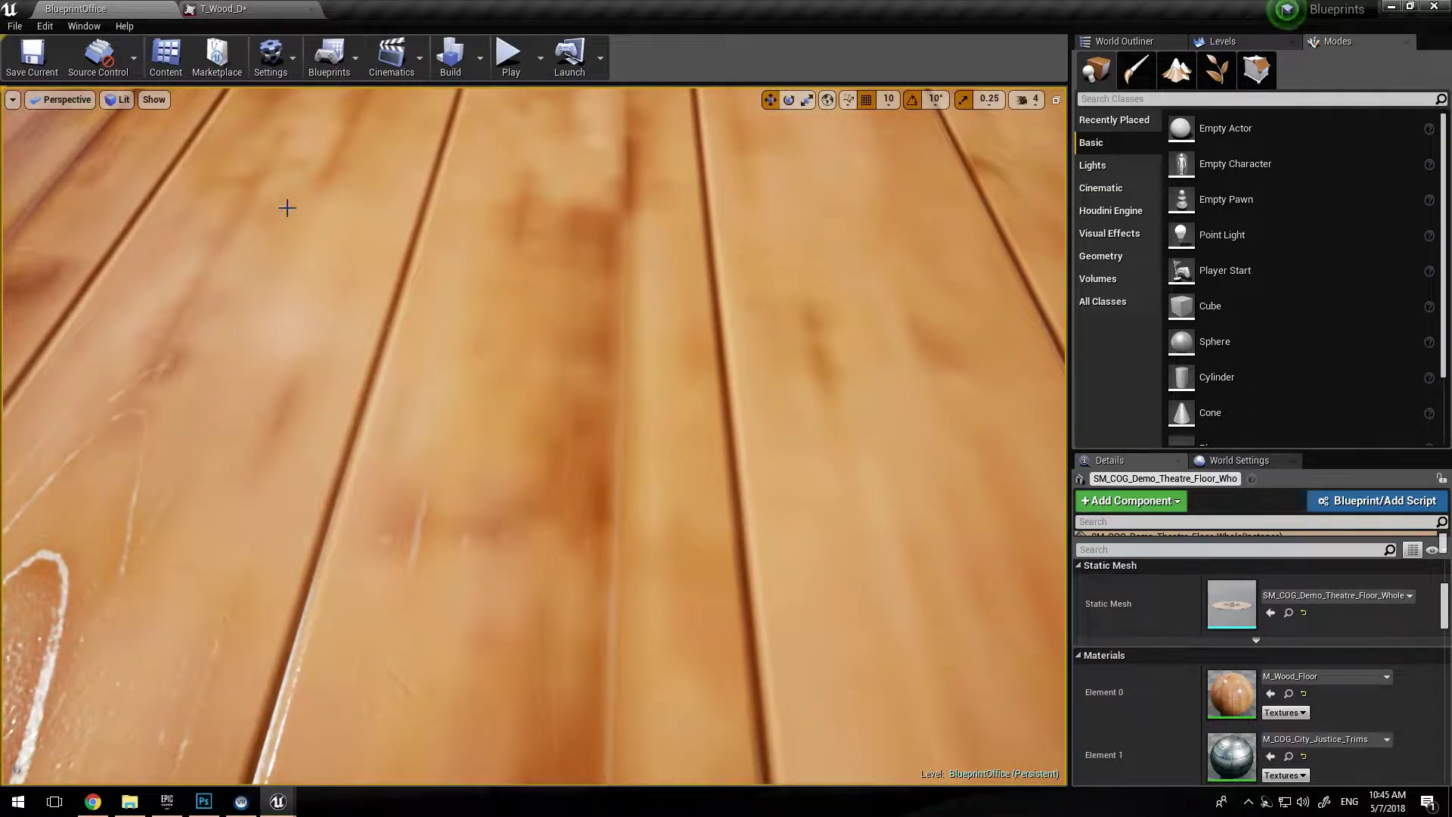
- Switch the level view to Required Texture Resolution for T_Wood_D and view the wood floor's resolution colours from a distance
left_click(123, 100)
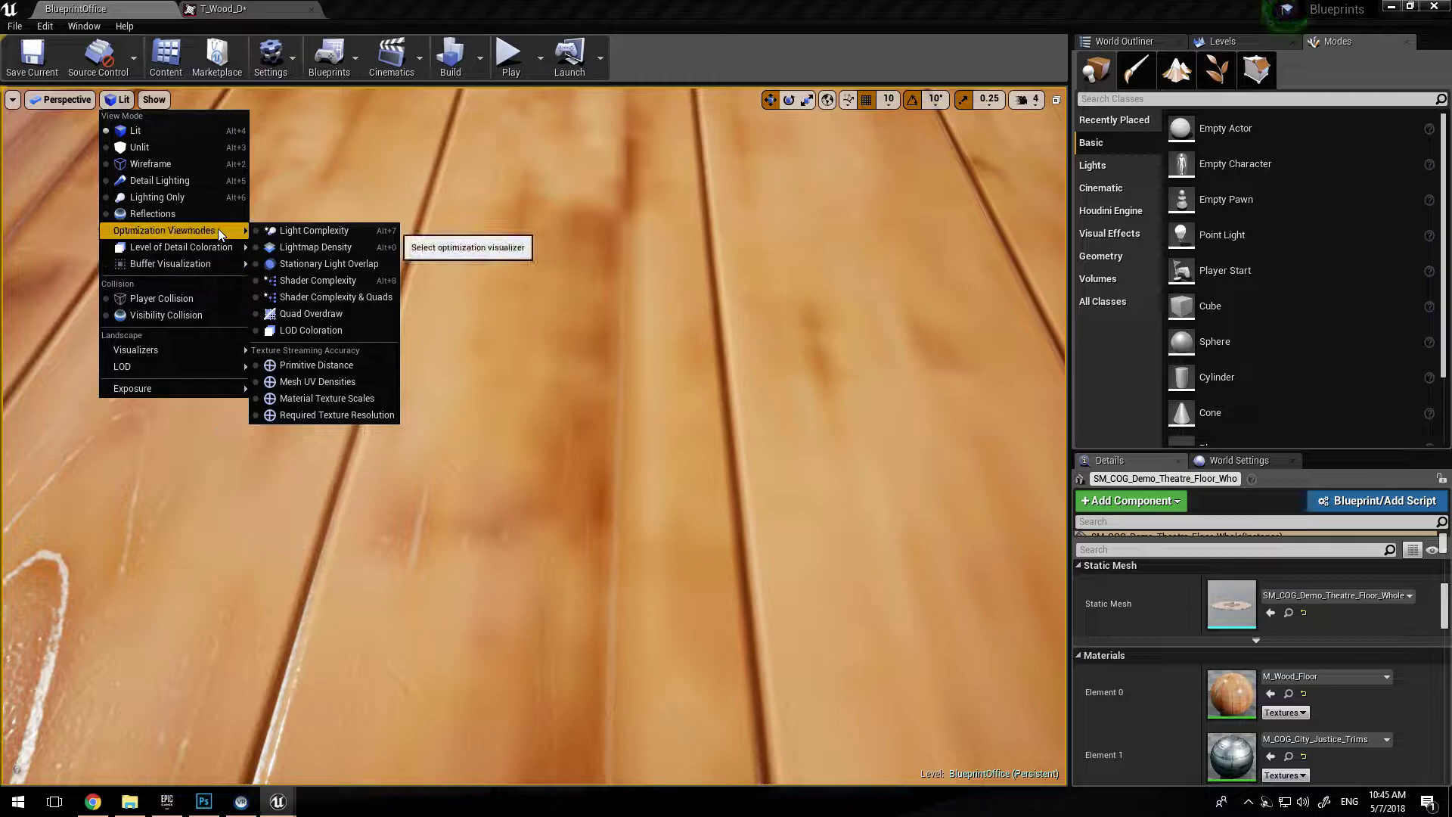
left_click(321, 413)
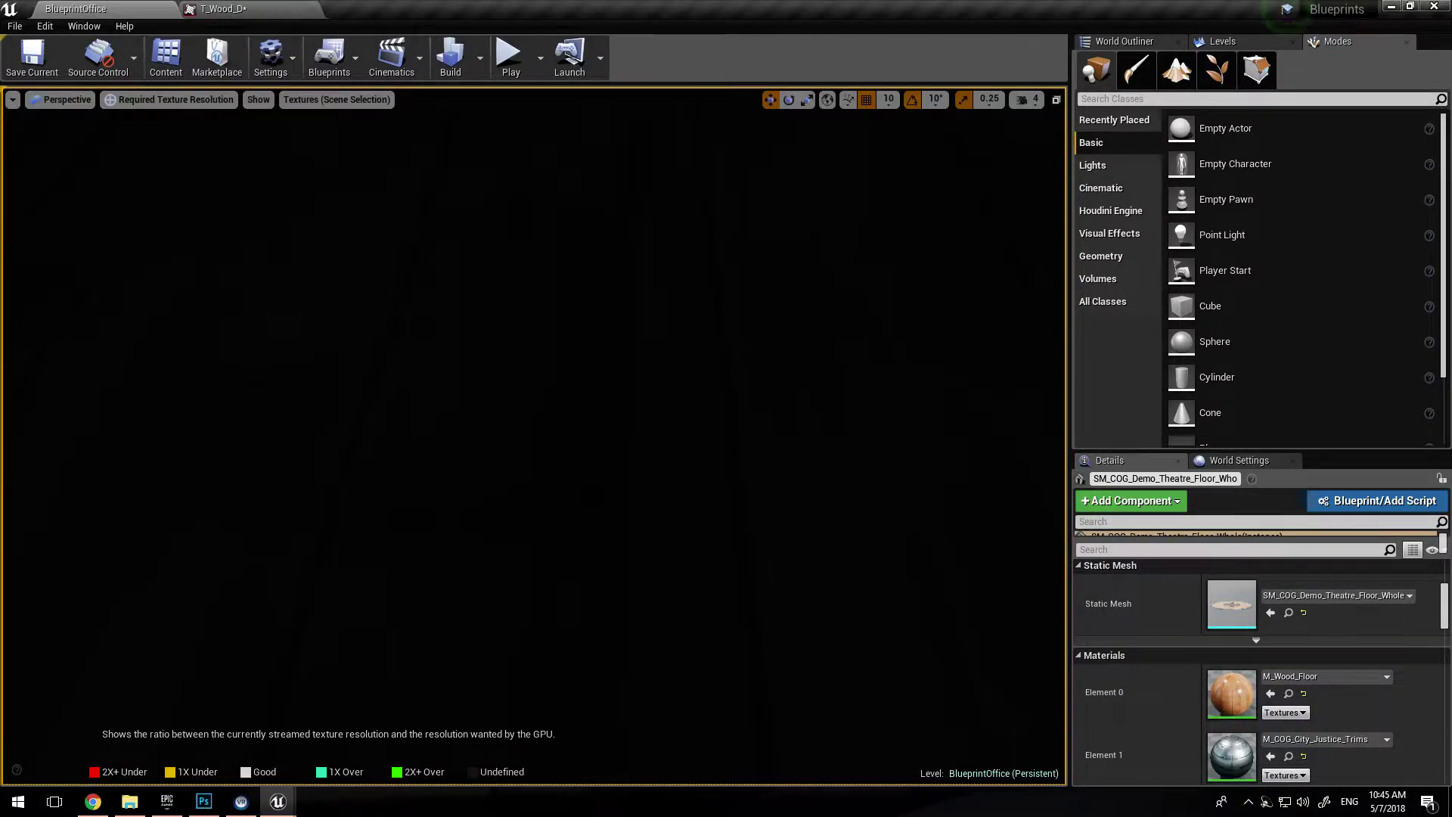
left_click(337, 99)
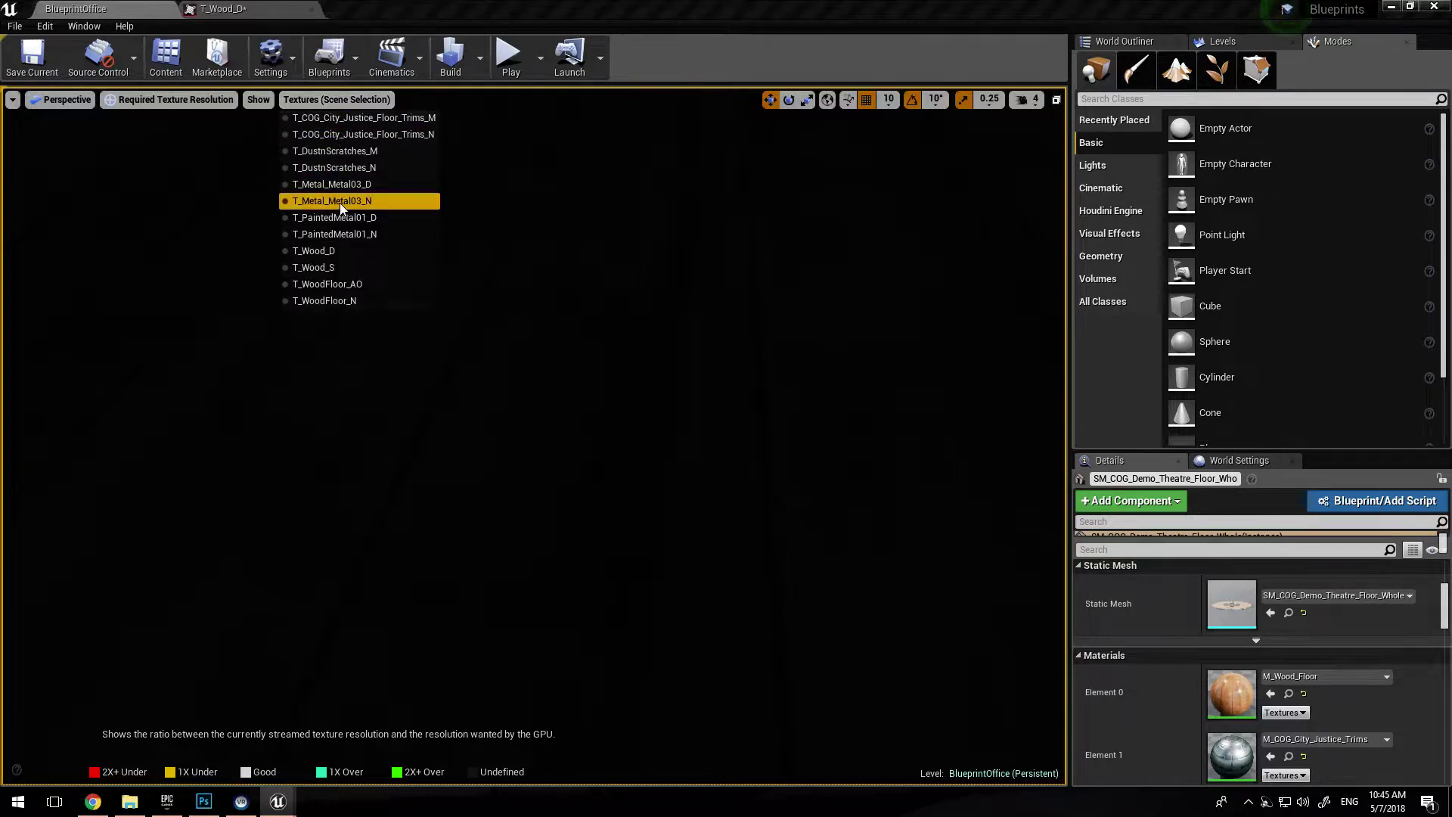
left_click(341, 254)
right_click_drag(356, 280, 371, 308)
key("s")
key("w")
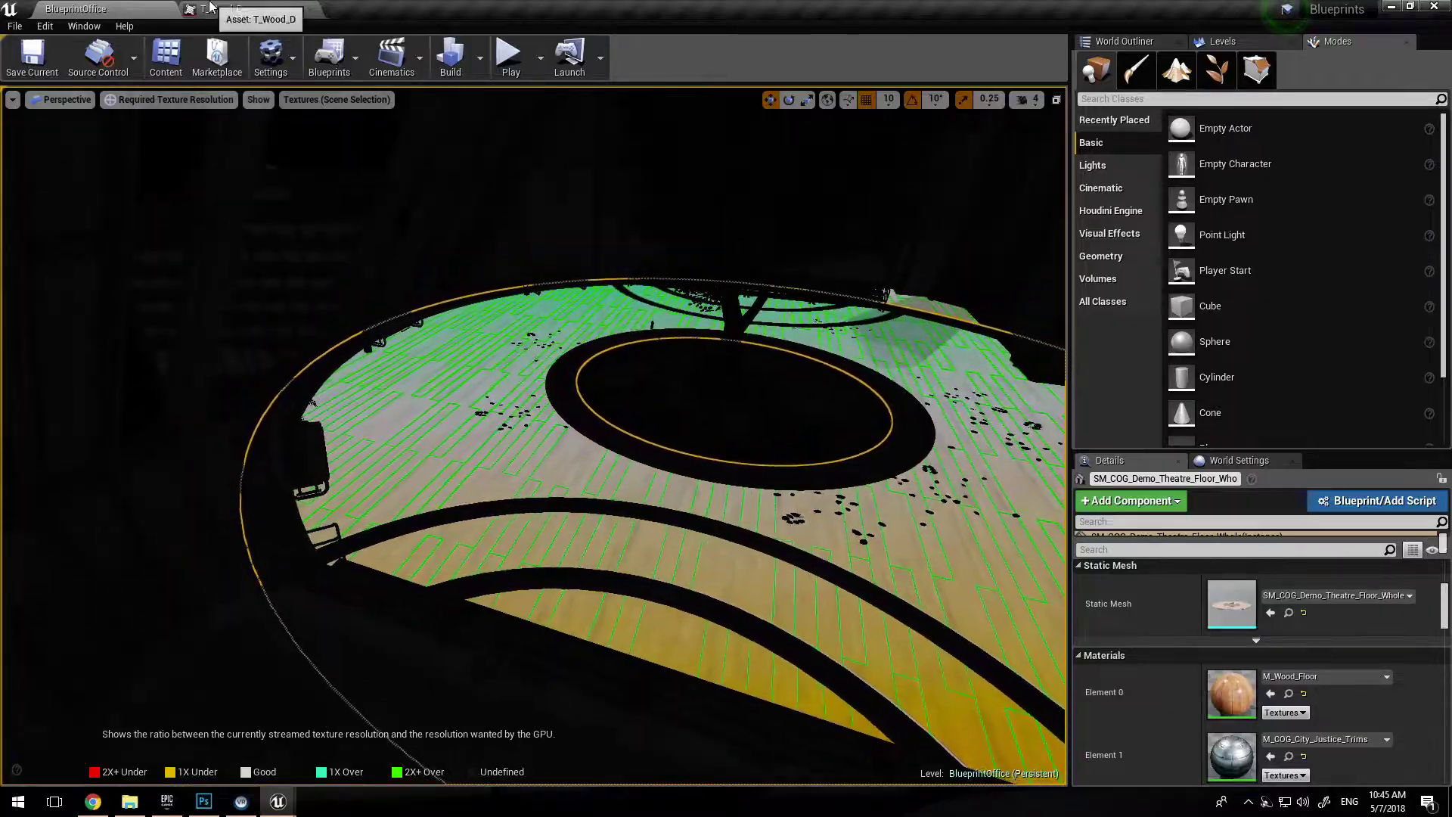
- Check the Maximum Texture Size of T_Wood_D, and compare the floor's resolution colours in the level at near and far distances
left_click(224, 8)
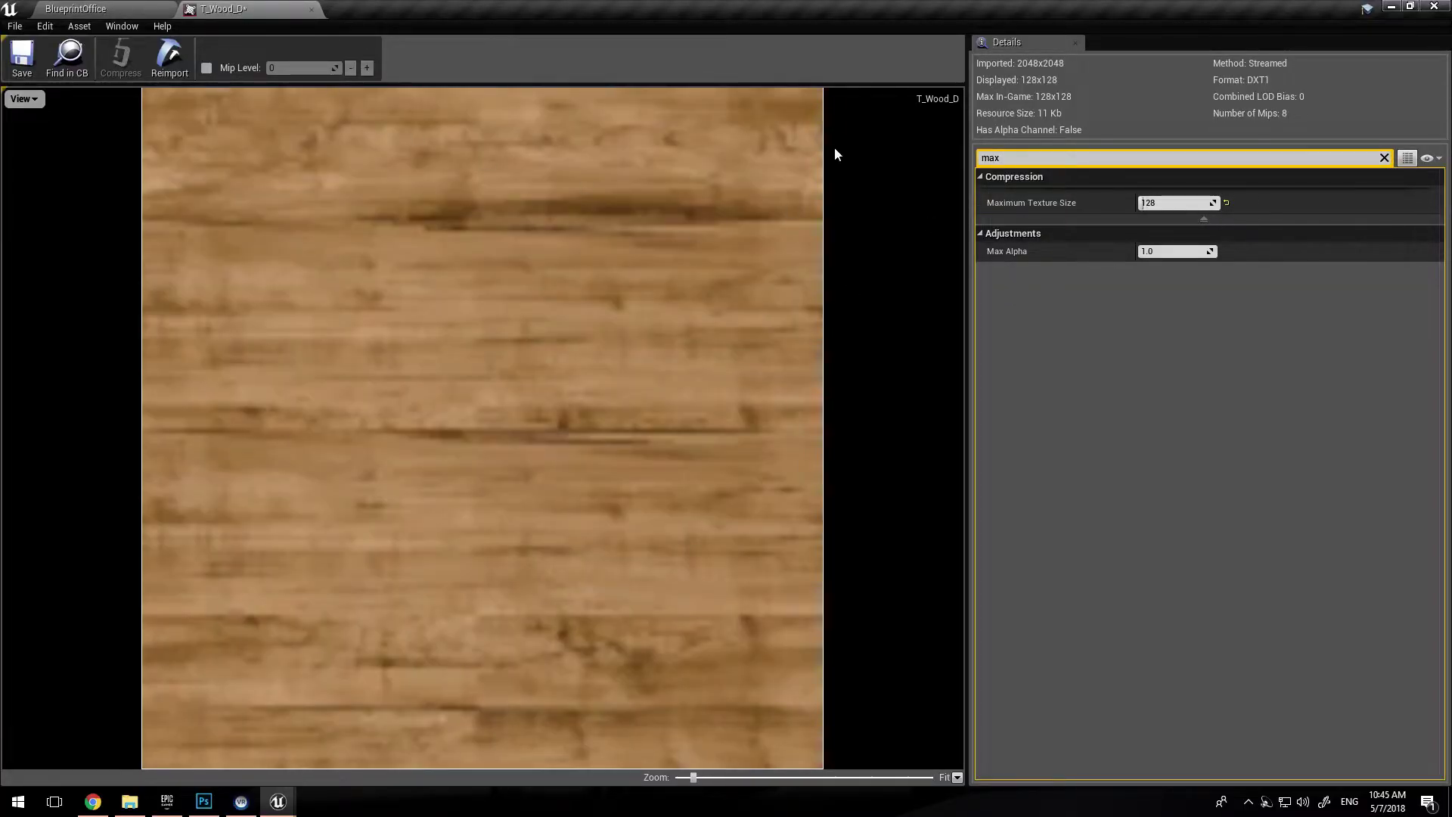
left_click(89, 9)
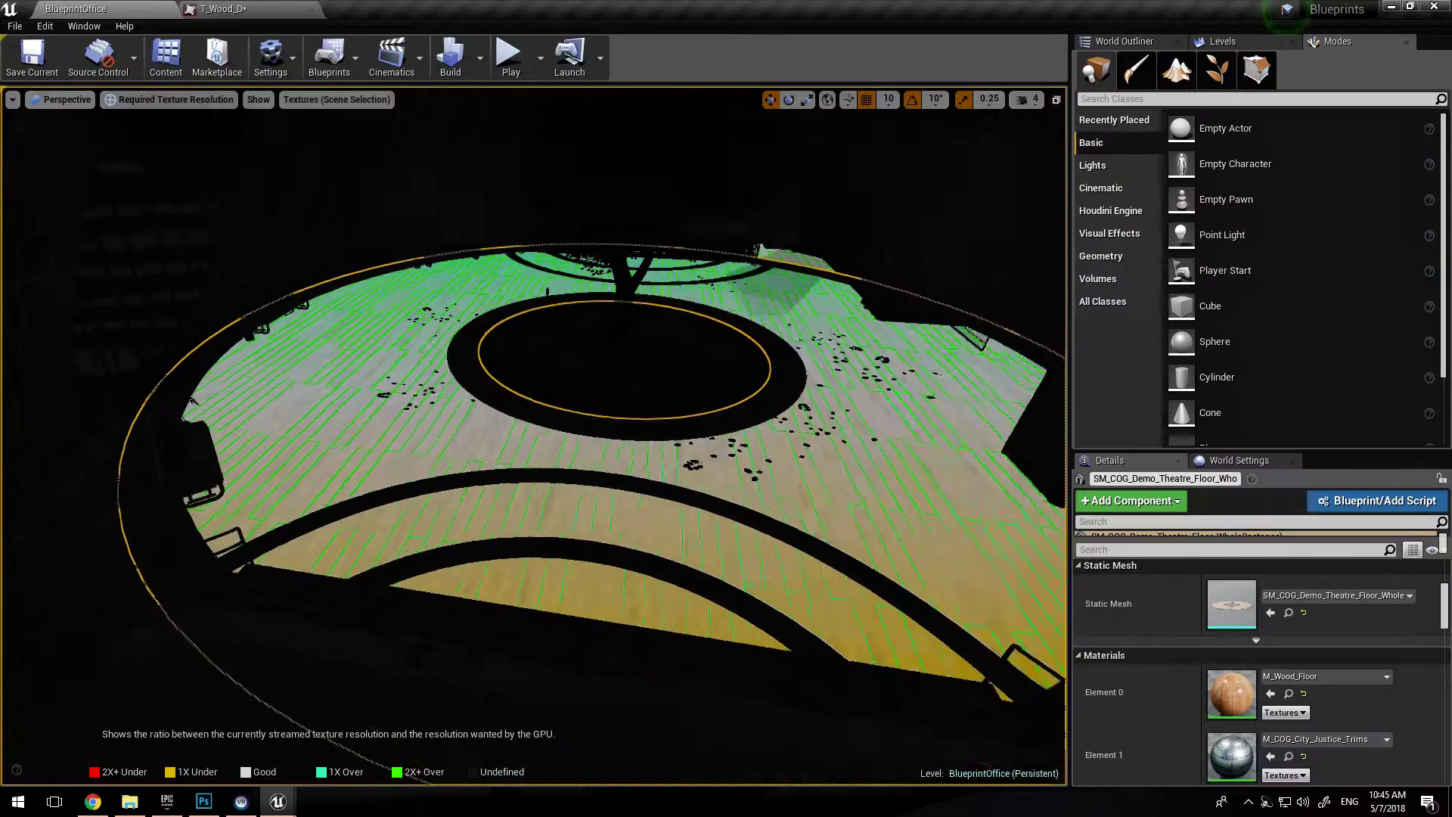
key("s")
mouse_move(534, 424)
right_mouse_down()
mouse_move(552, 418)
mouse_move(524, 404)
mouse_move(528, 389)
mouse_move(499, 389)
mouse_move(545, 396)
mouse_move(525, 429)
mouse_move(507, 429)
mouse_move(514, 413)
right_mouse_up()
key("w")
key("s")
key("s")
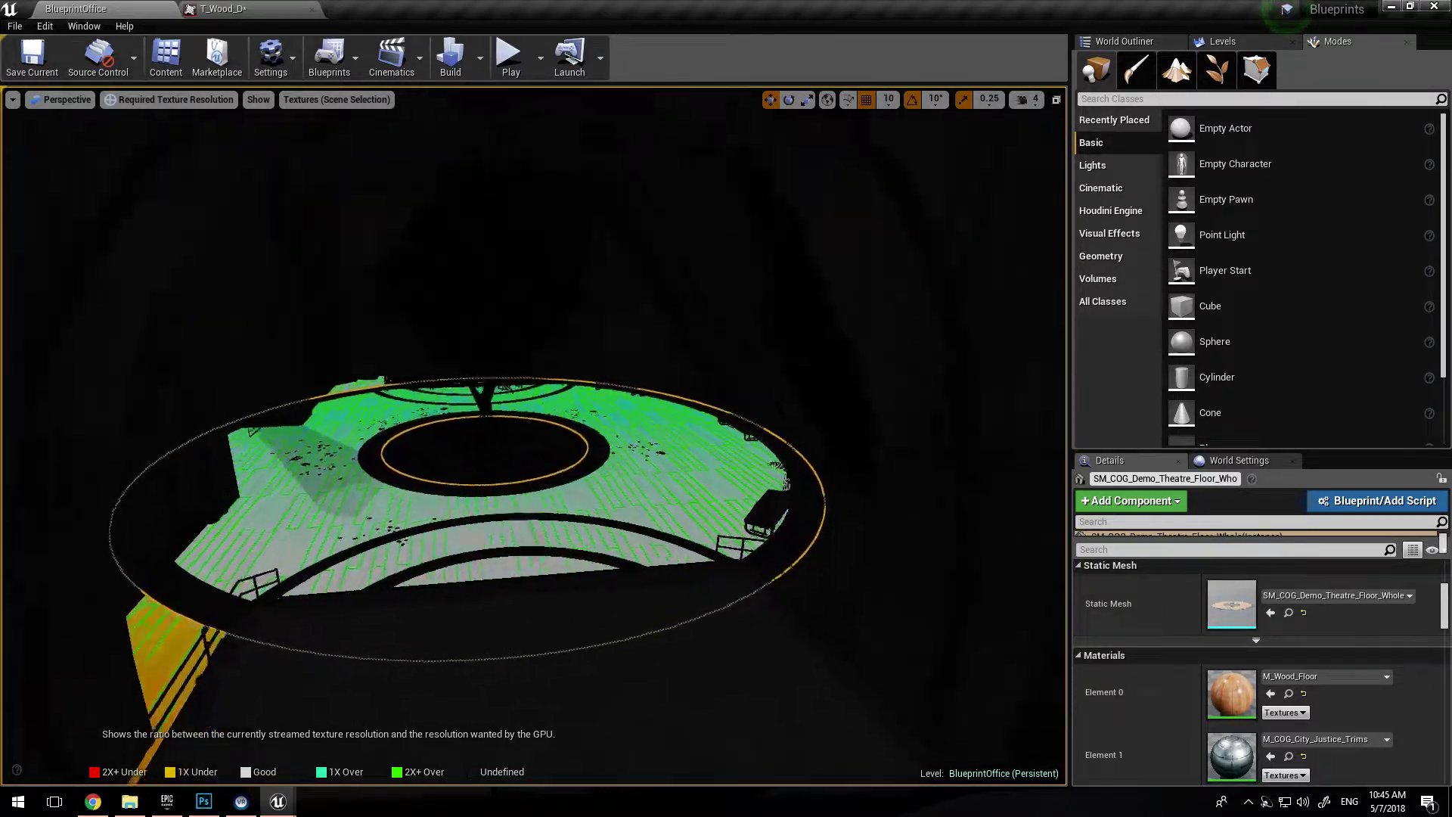
right_click_drag(527, 430, 529, 178)
- Set the Maximum Texture Size of T_Wood_D to 2048 and check the floor's resolution colours around the planter
left_click(244, 9)
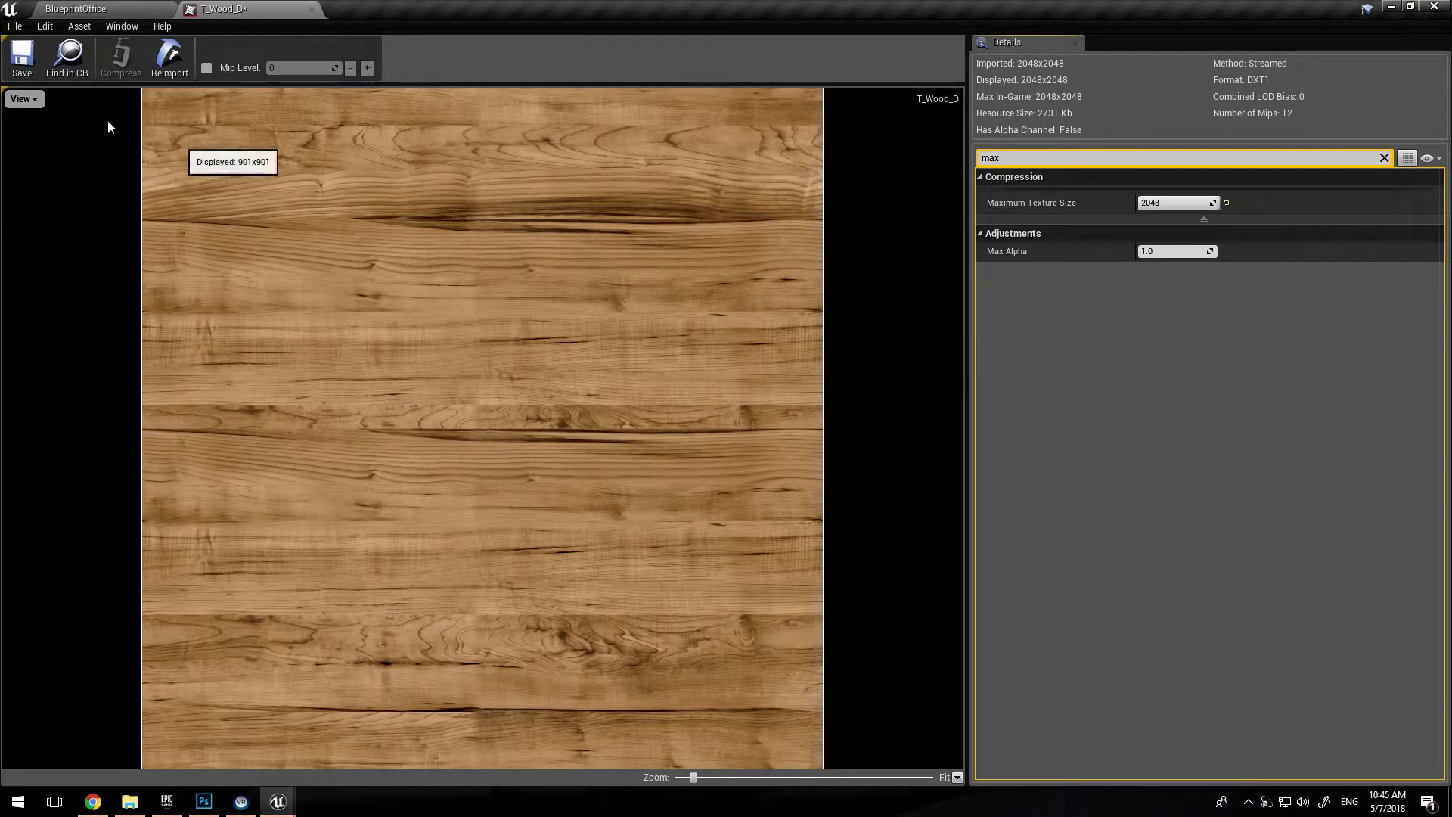
left_click(92, 8)
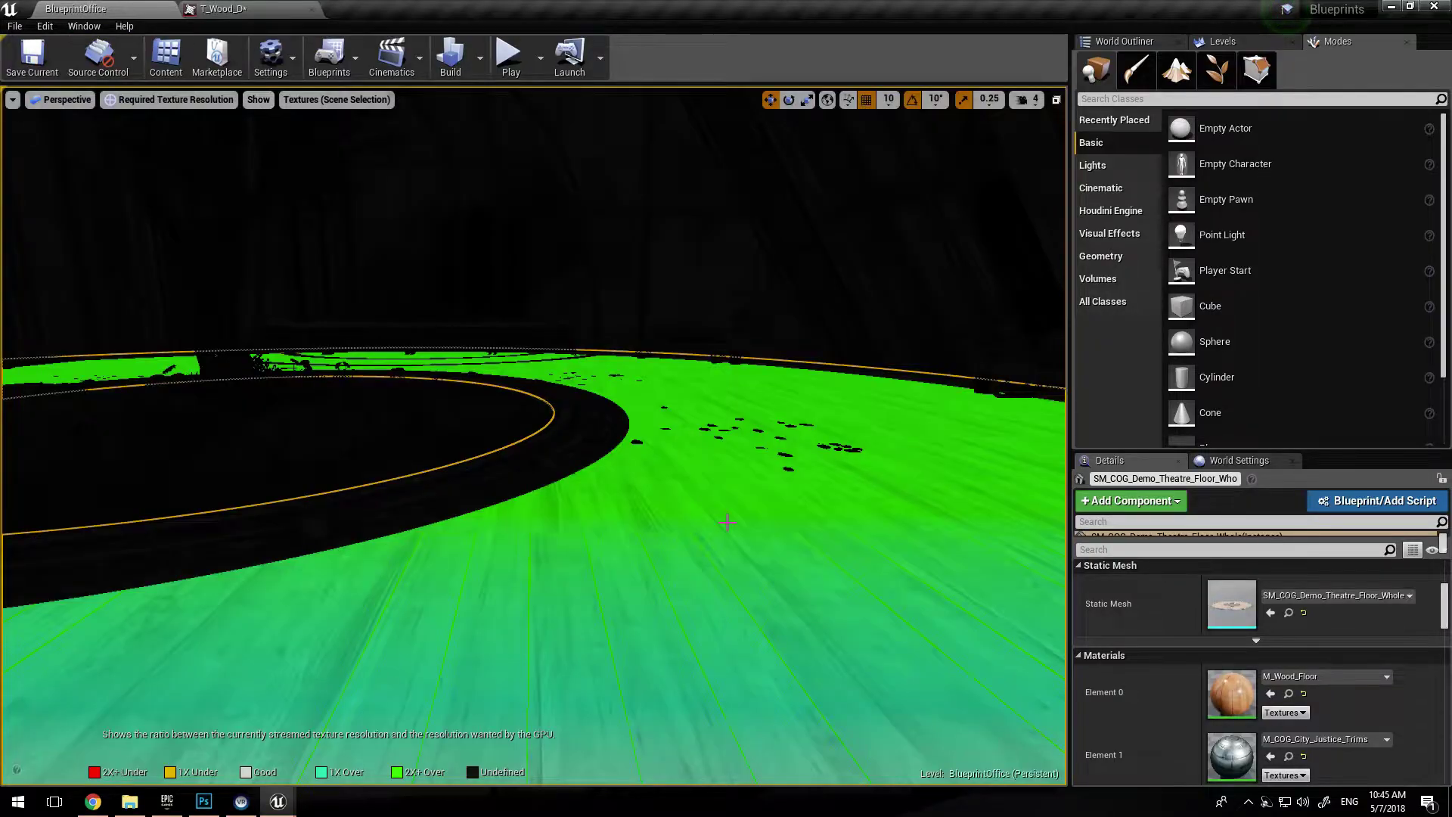
right_click_drag(729, 519, 788, 519)
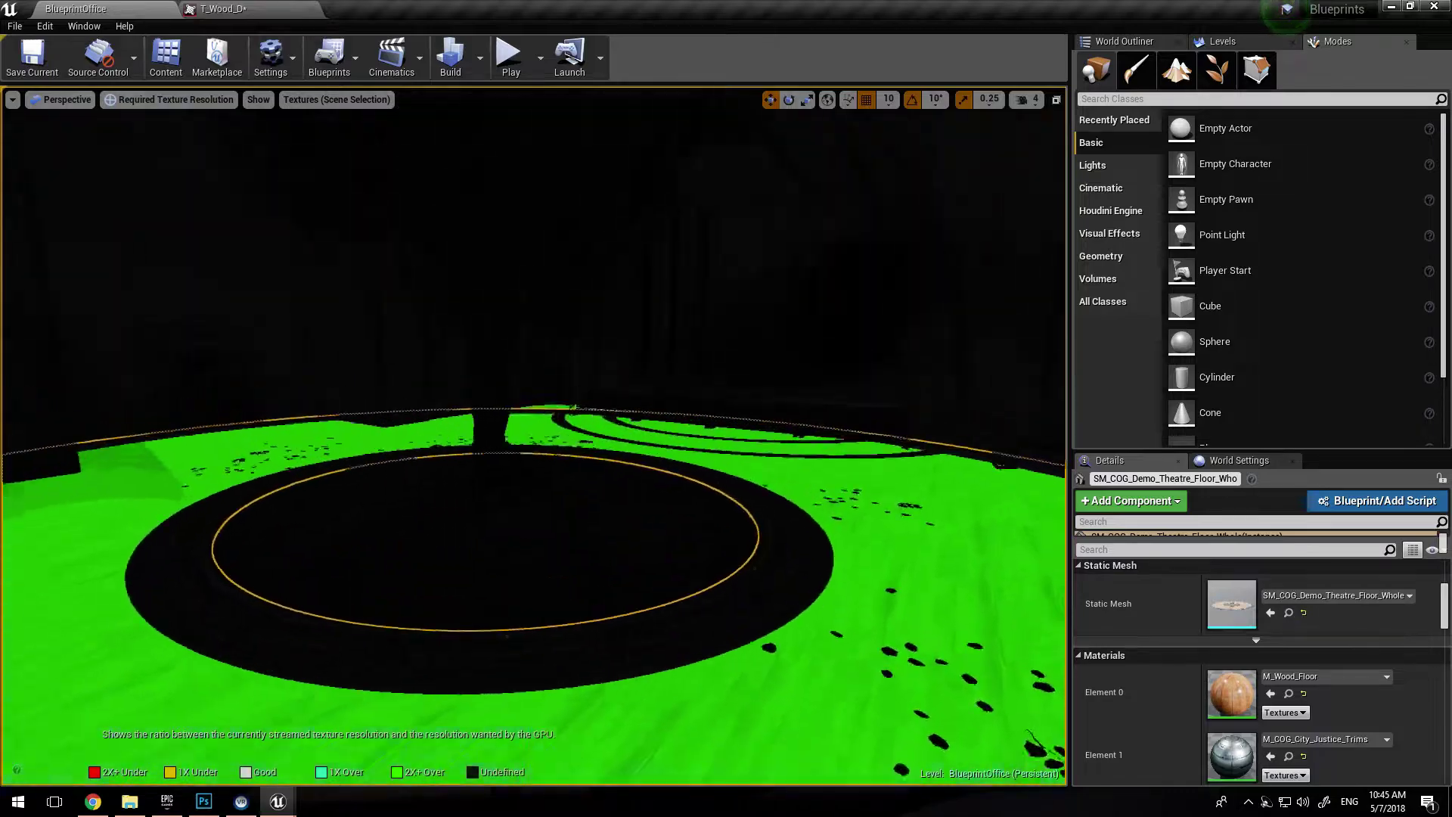
right_click_drag(243, 174, 333, 186)
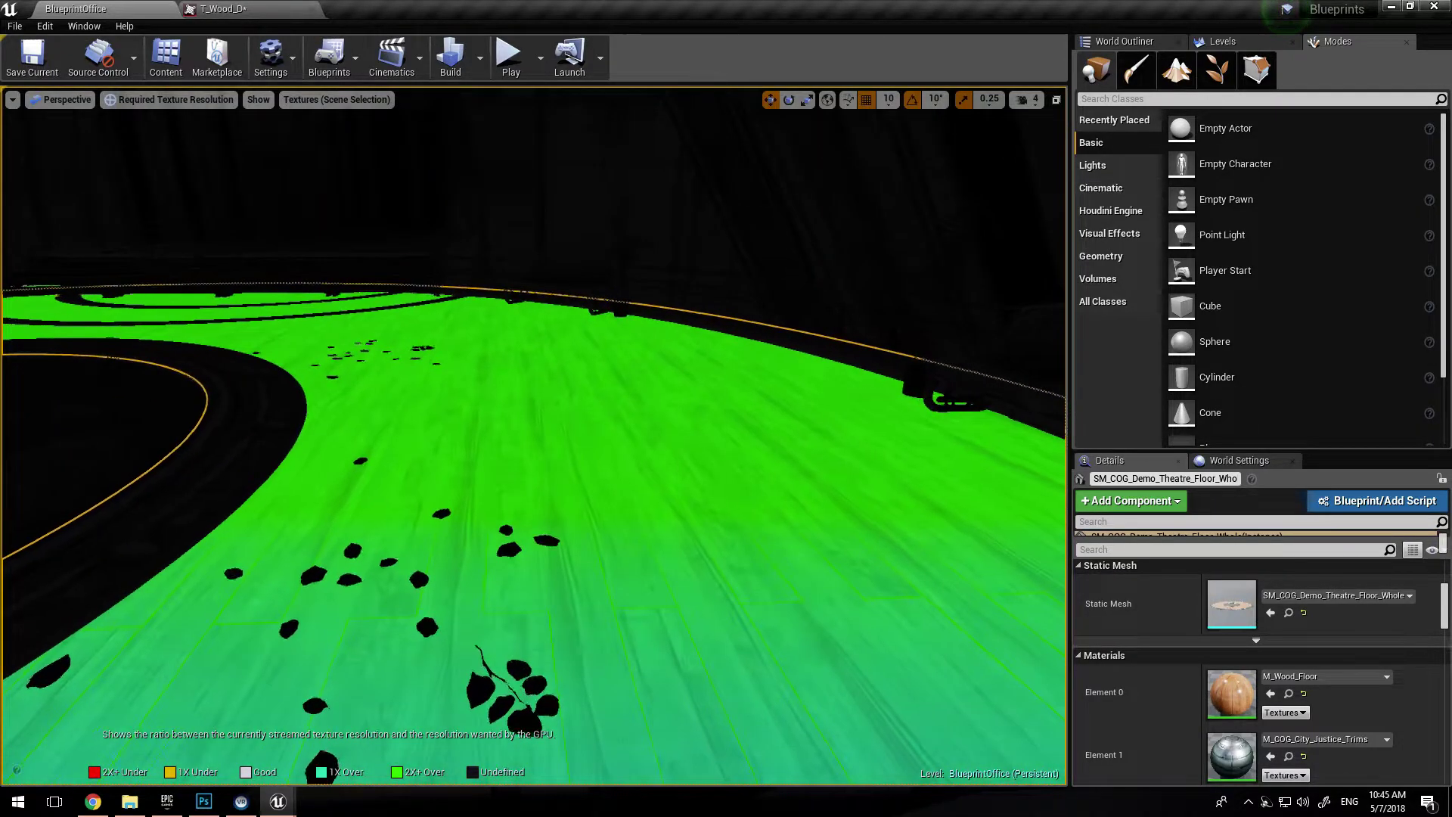
right_click_drag(333, 186, 288, 242)
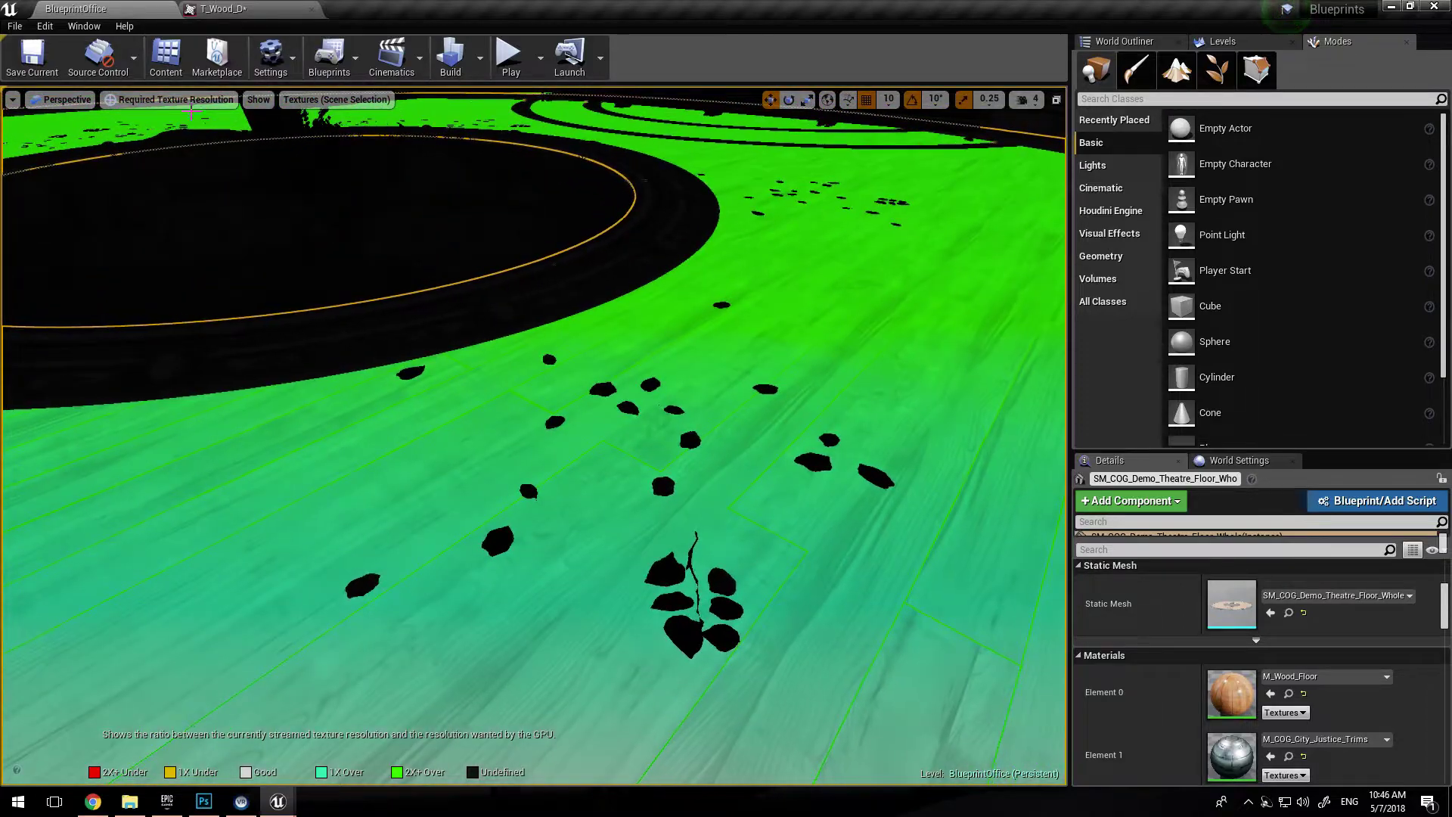
- Return the level view to Lit and inspect the wood floor's sharpness at various distances around the planter
left_click(189, 101)
left_click(172, 133)
key("w")
right_click_drag(662, 424, 783, 356)
key("s")
key("w")
key("s")
key("s")
key("w")
key("s")
key("w")
key("s")
key("w")
- Switch the level view to Required Texture Resolution and display the T_Metal_Metal03_D texture
left_click(154, 99)
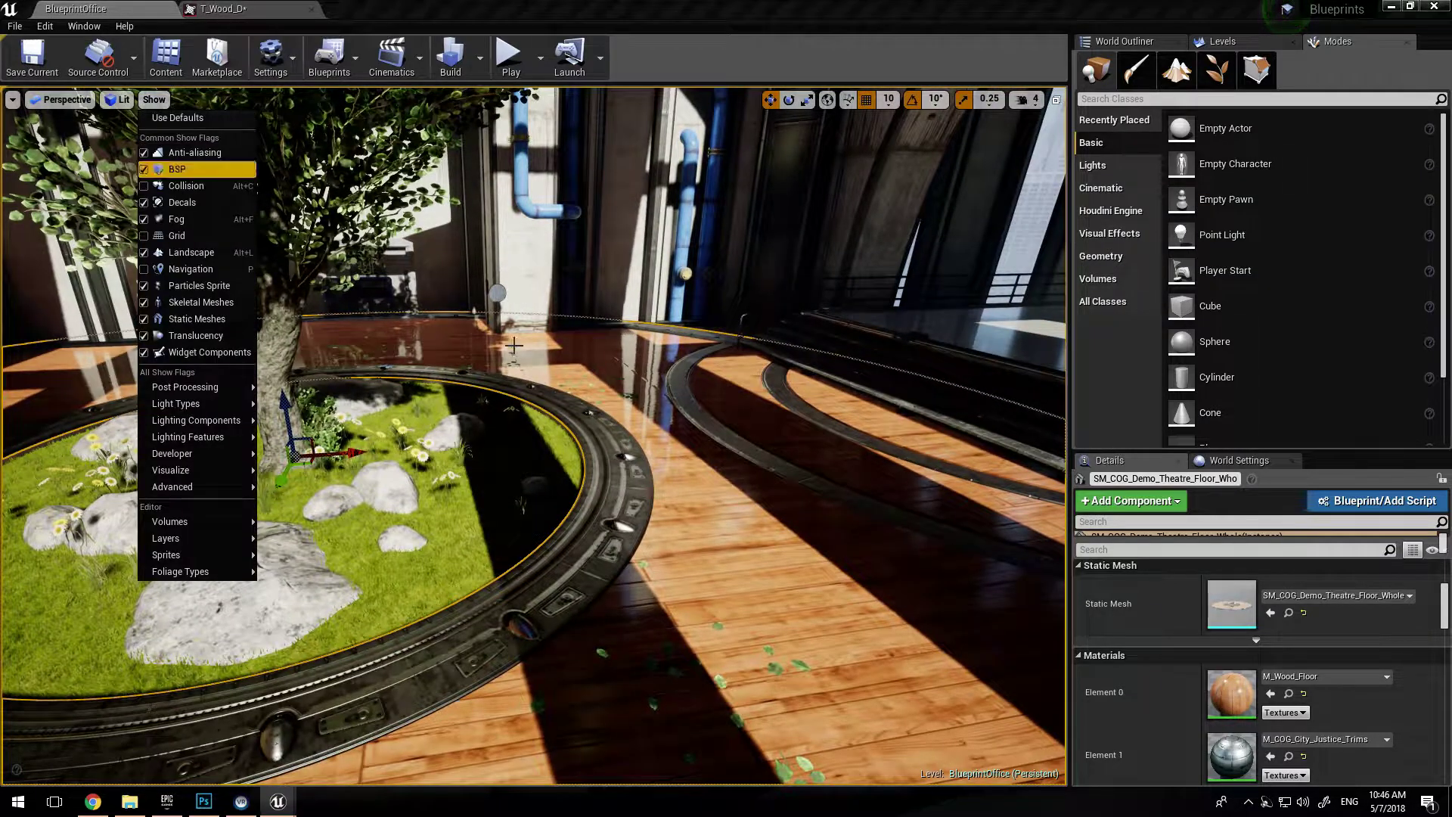
left_click(119, 99)
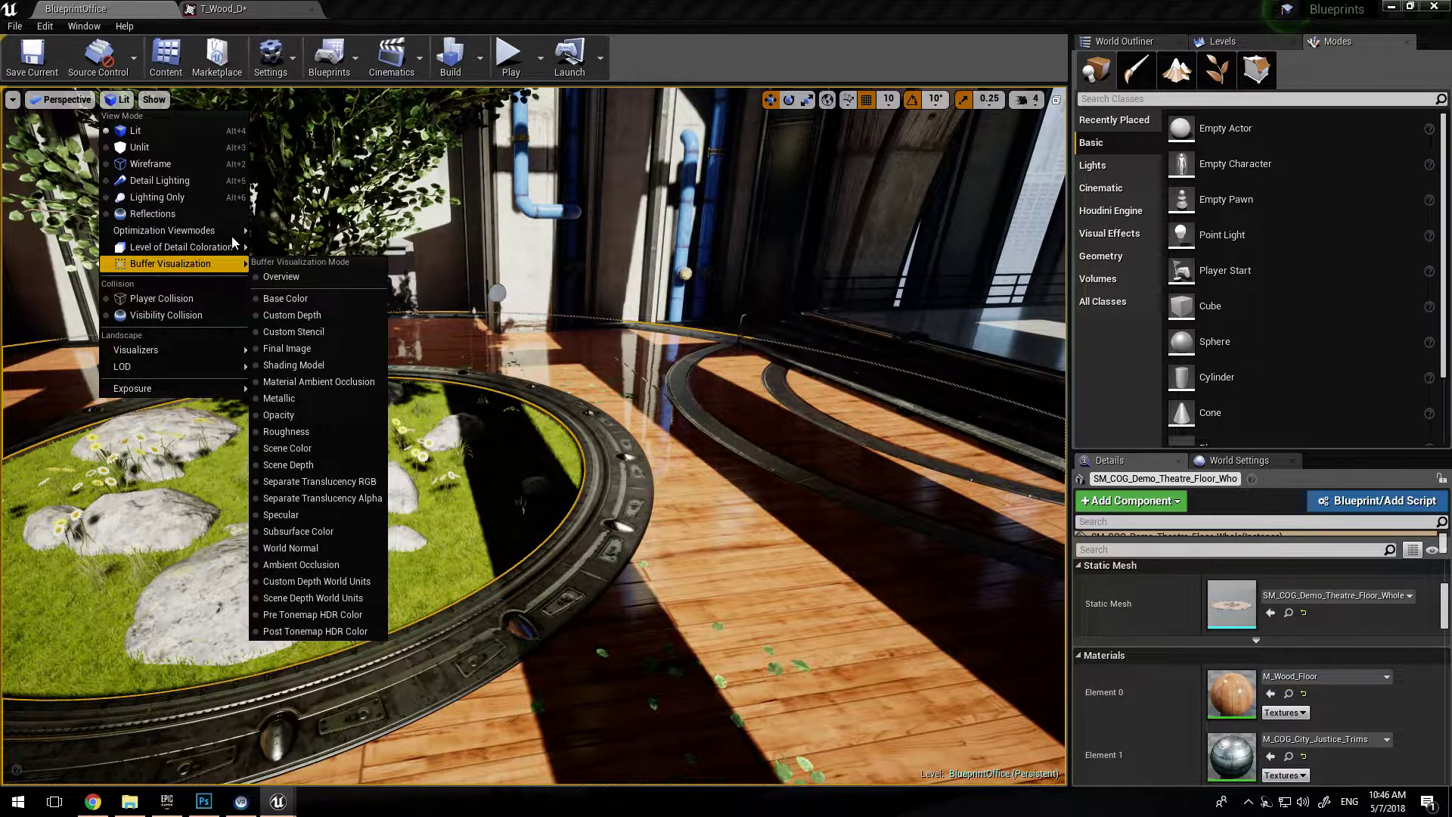
mouse_move(230, 236)
left_click(290, 413)
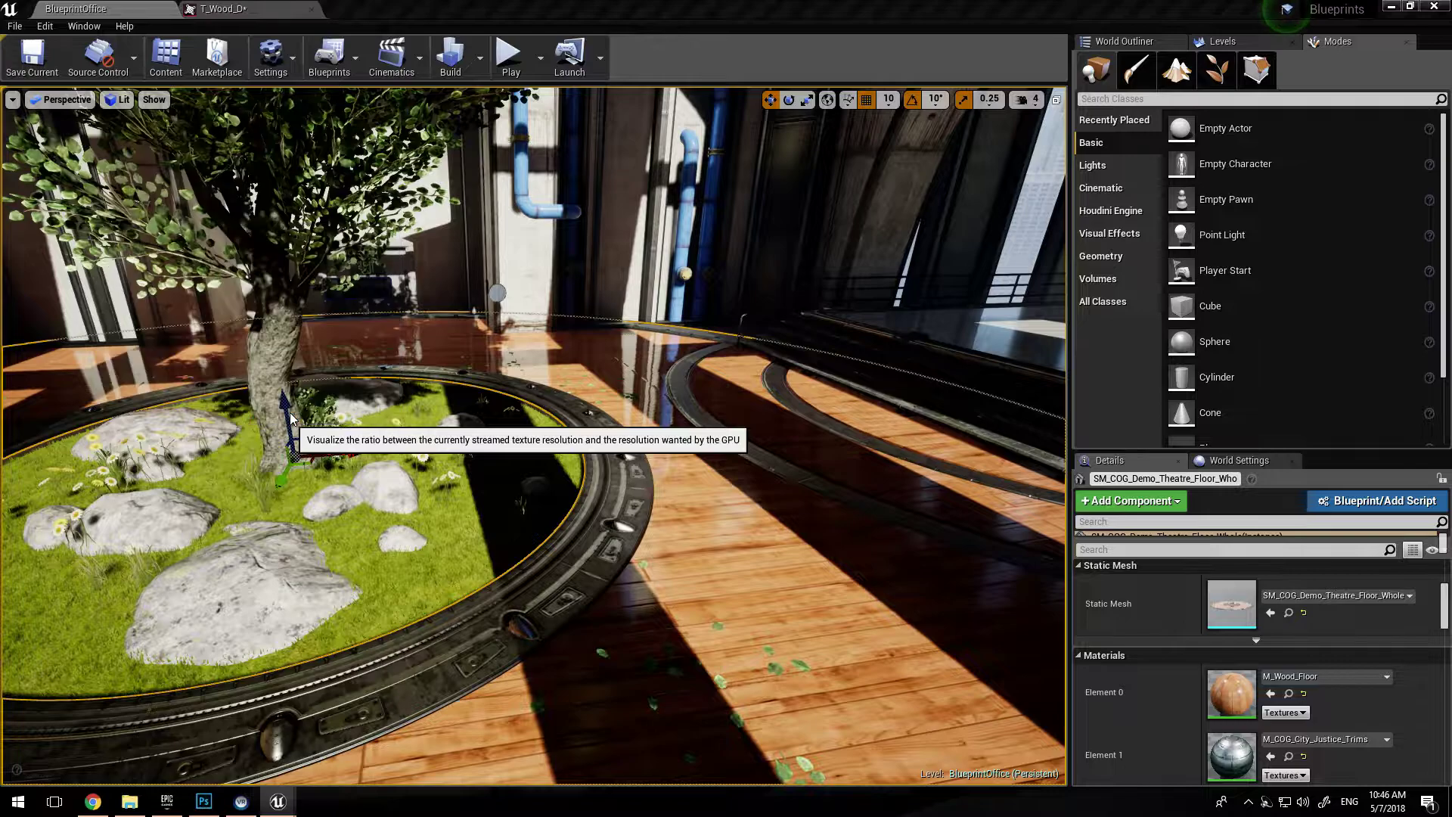
left_click(341, 101)
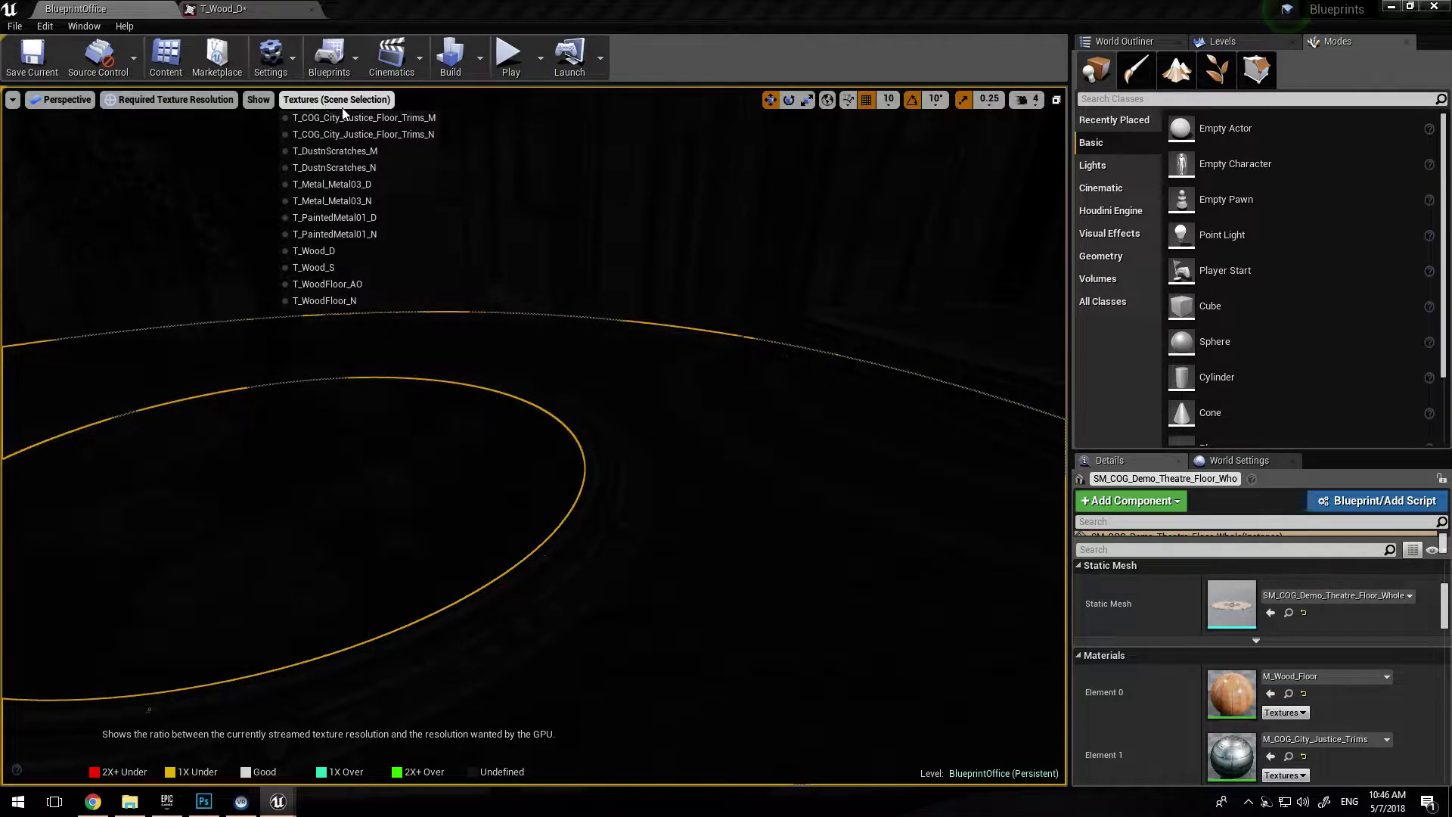
left_click(384, 182)
- Examine the metal texture's resolution colours on the pillars, pipes, railings and planter ring throughout the hall
right_click_drag(534, 435, 340, 371)
right_click_drag(531, 265, 601, 299)
key("w")
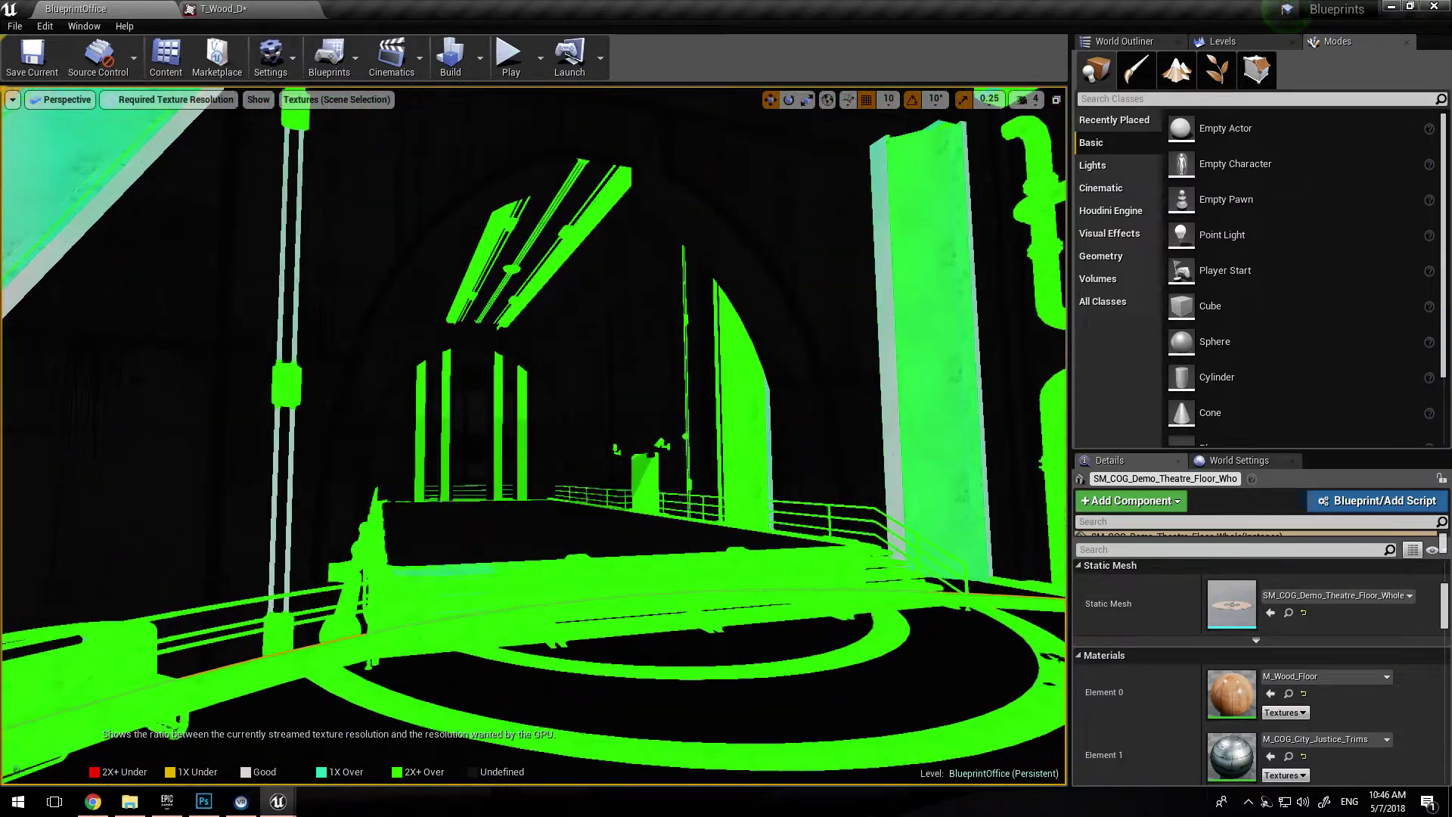
right_click_drag(559, 350, 416, 363)
mouse_move(534, 435)
right_mouse_down()
mouse_move(673, 434)
mouse_move(537, 445)
right_mouse_up()
key("d")
right_click_drag(439, 401, 408, 408)
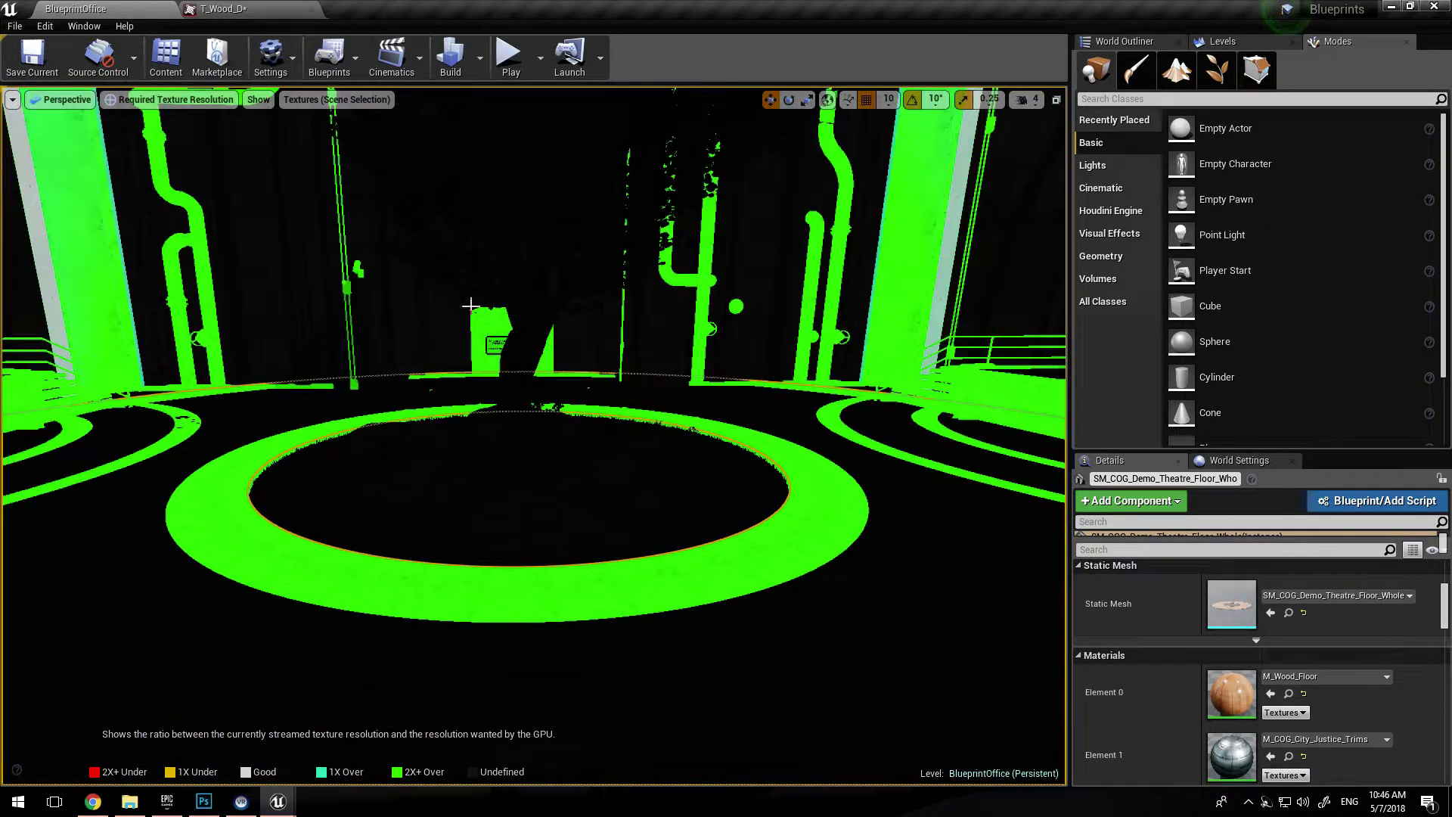
- Return the level view to Lit, turn on game view and look around the hall
left_click(199, 103)
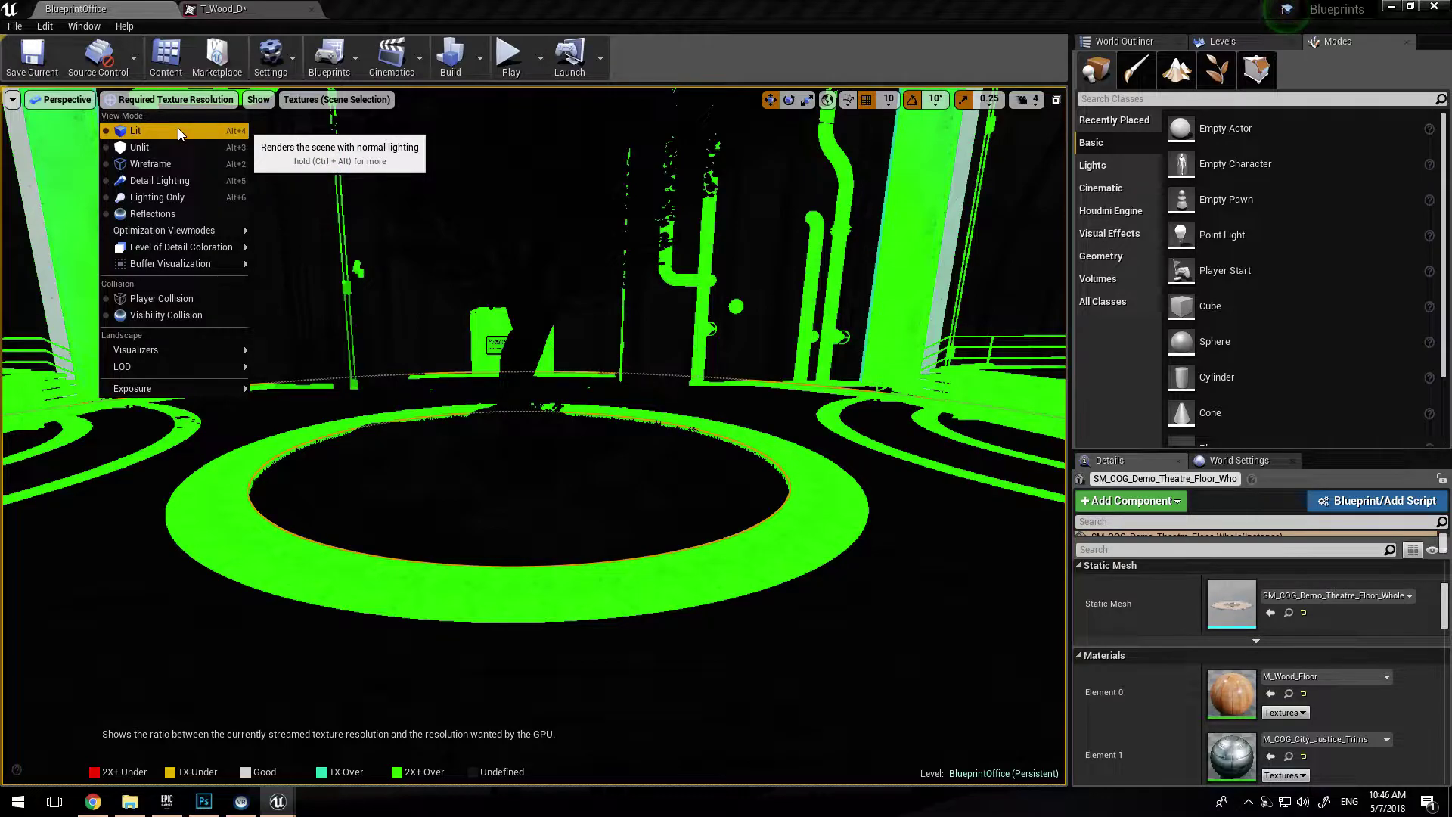
left_click(178, 130)
mouse_move(363, 303)
right_mouse_down()
mouse_move(250, 311)
mouse_move(446, 348)
mouse_move(605, 336)
mouse_move(408, 337)
mouse_move(382, 322)
right_mouse_up()
key("g")
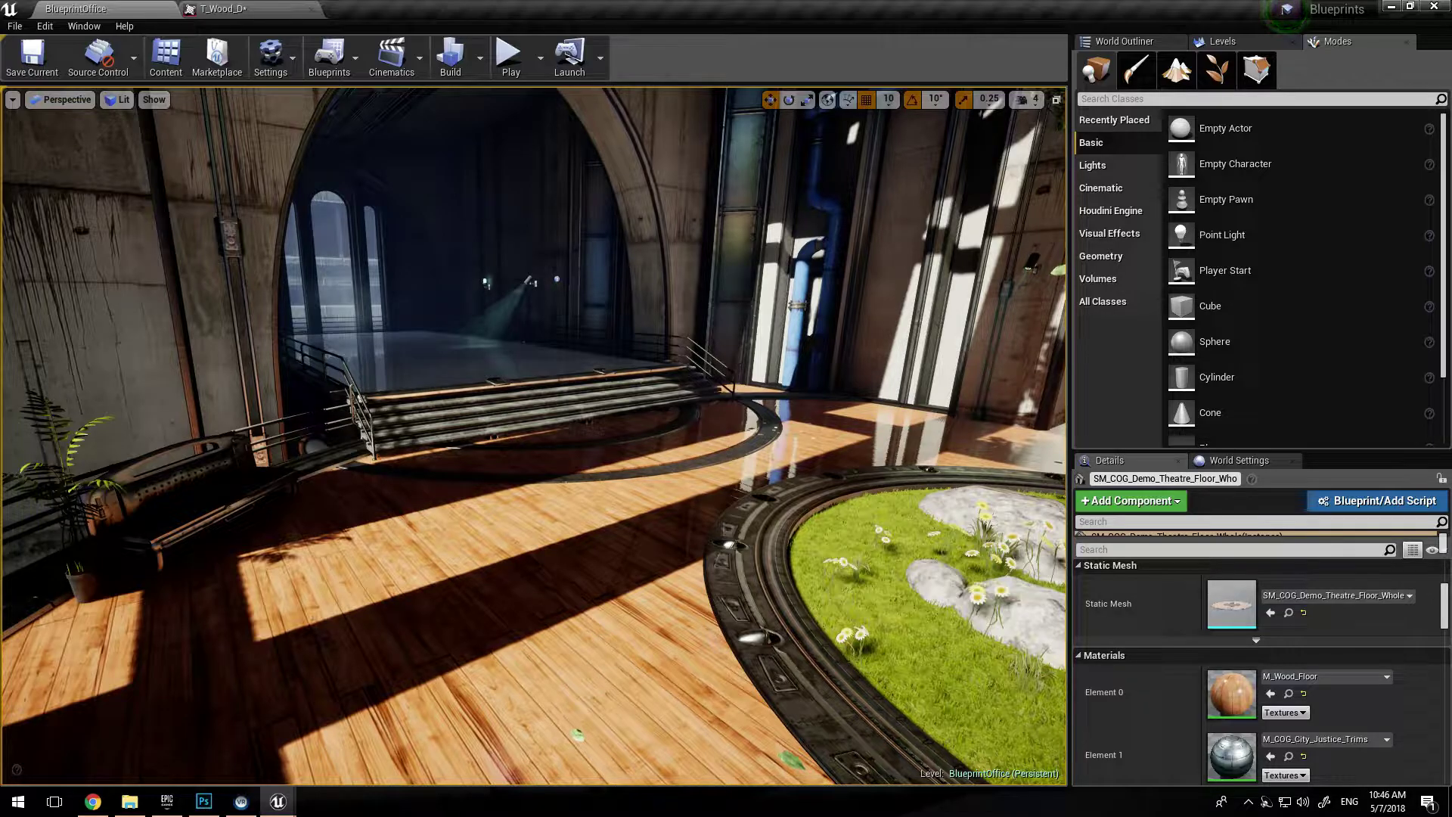
right_click_drag(534, 436, 891, 473)
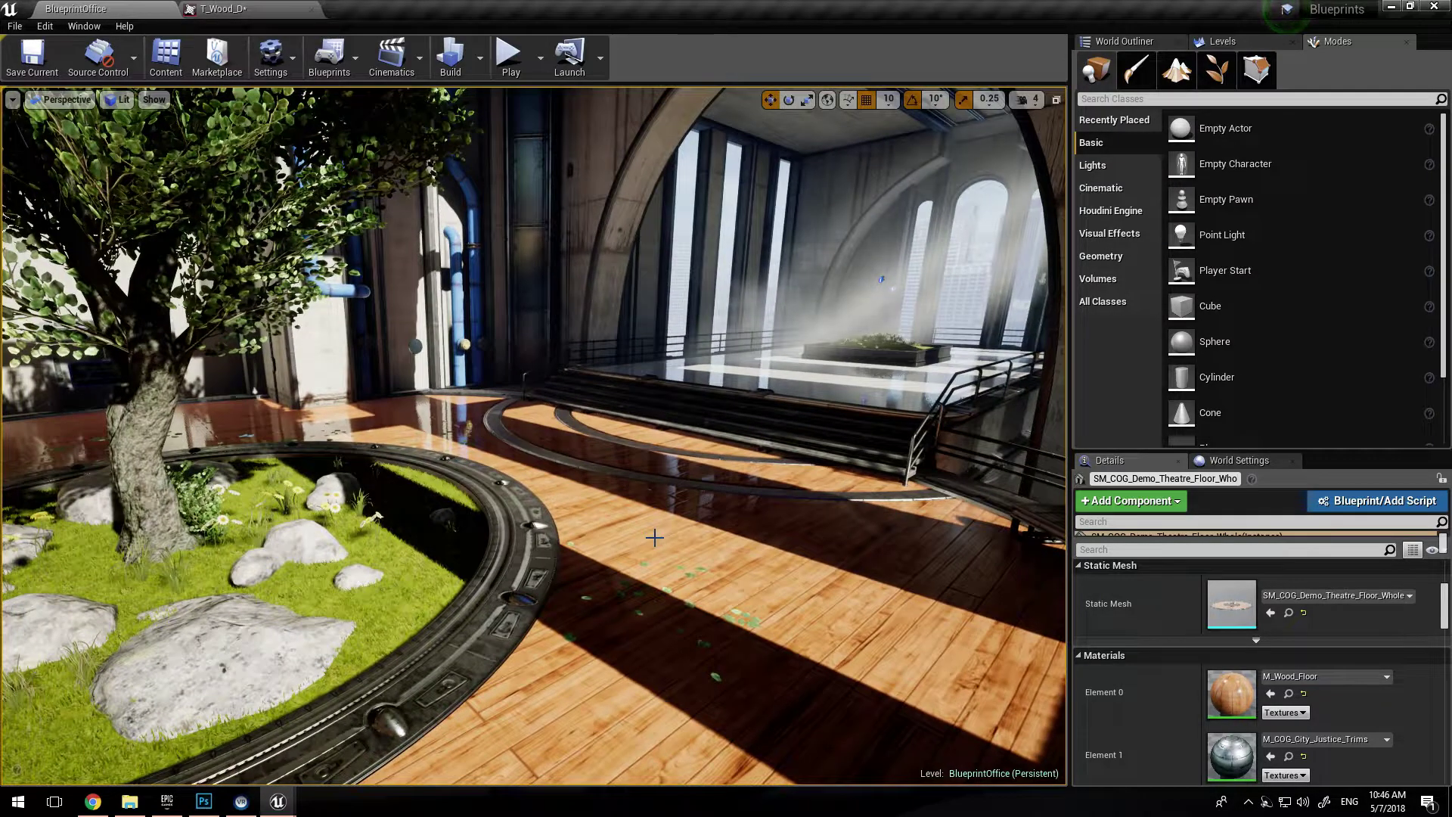